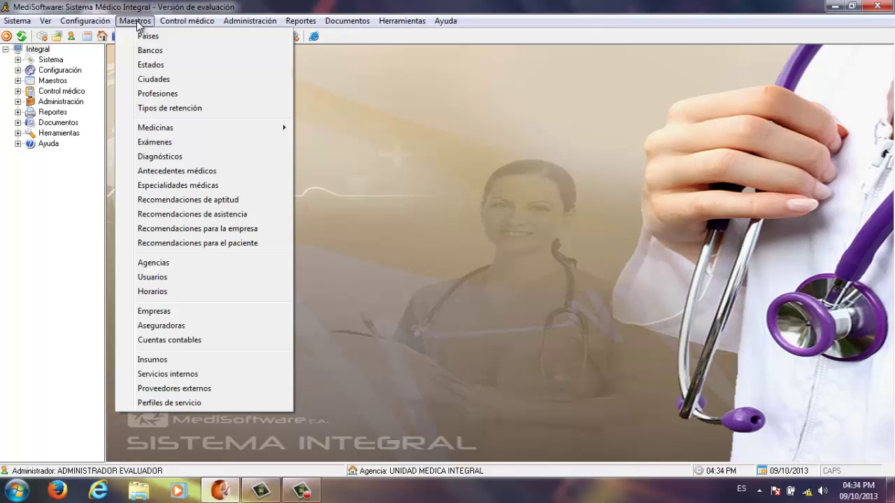
Add a new country named PRUEBA to the Paises master list
left_click(148, 36)
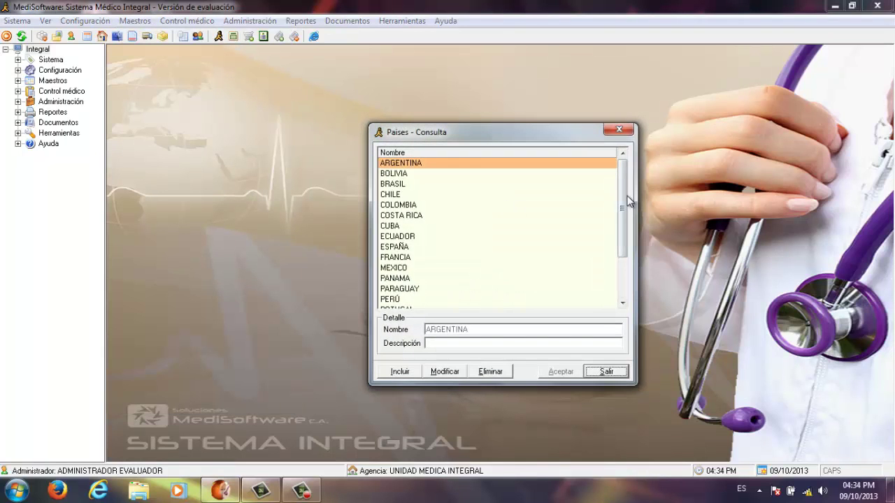
left_click_drag(625, 195, 617, 216)
left_click(400, 372)
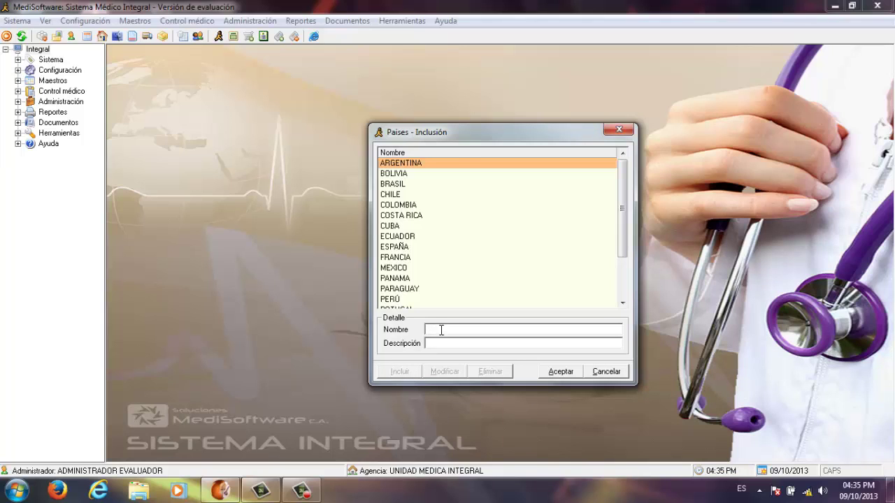
type("prueba")
left_click(551, 373)
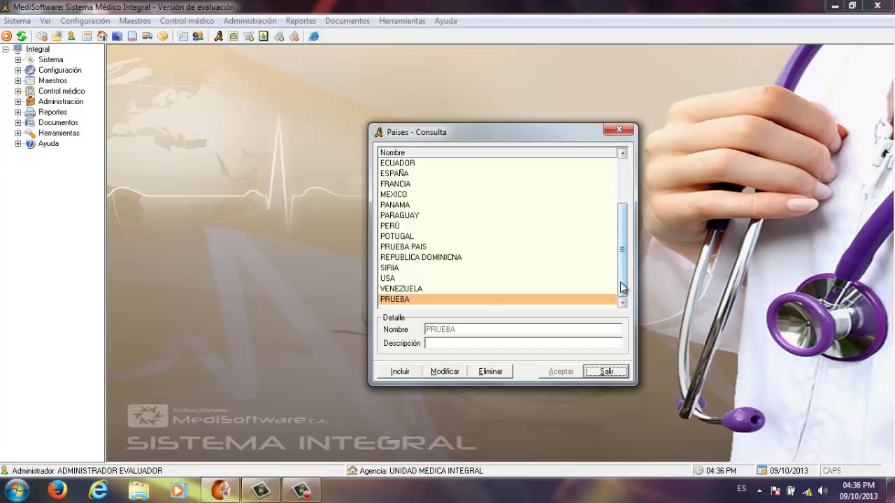
Rename the PRUEBA country as PRUEBA MODIFICAR and close the countries list
left_click(402, 301)
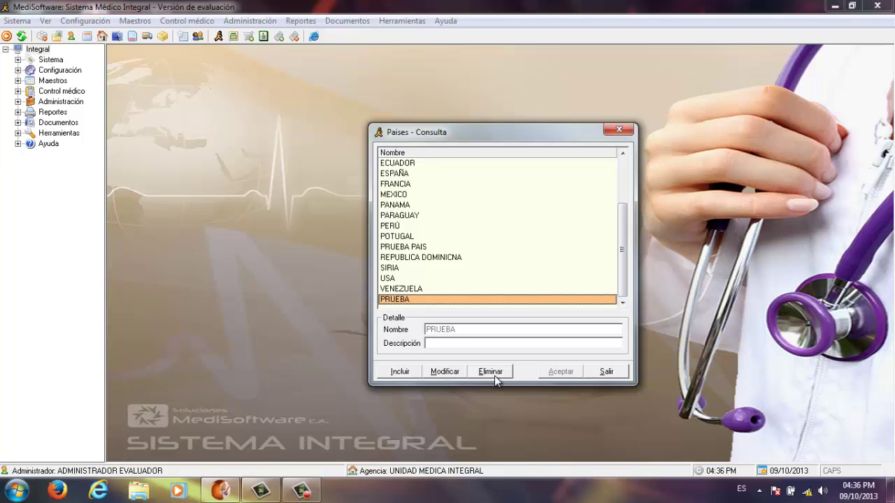
left_click(411, 258)
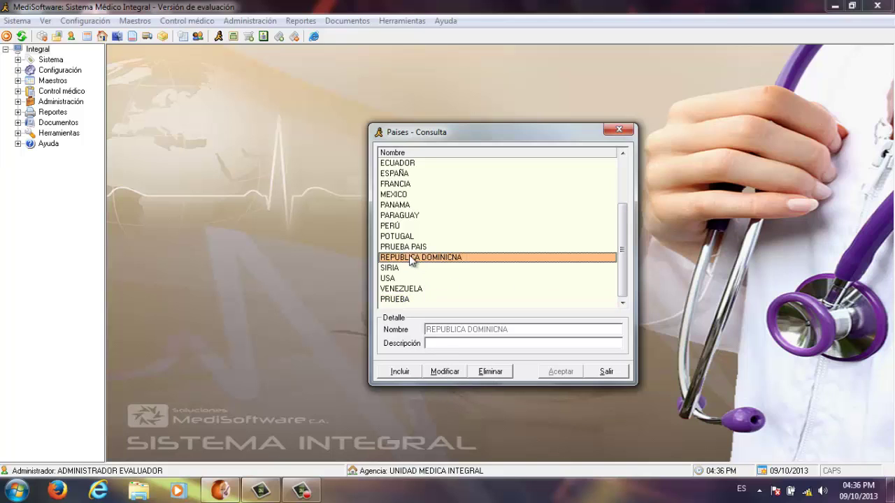
left_click(404, 300)
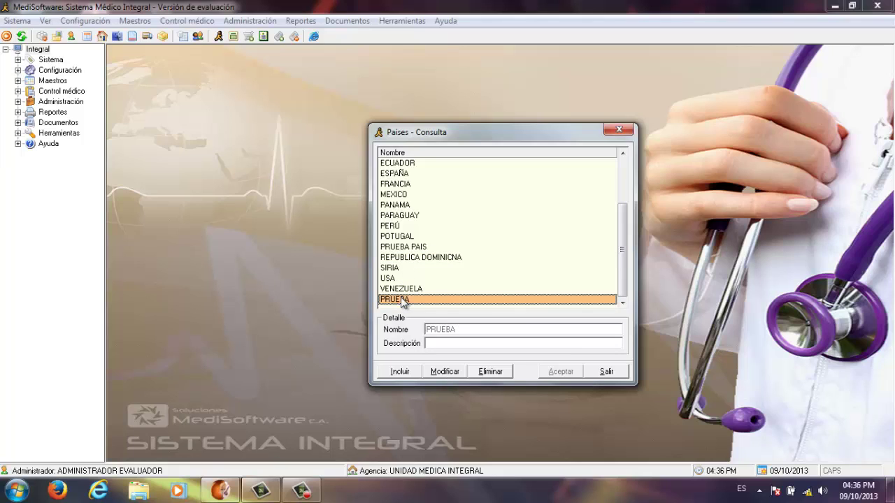
left_click(443, 375)
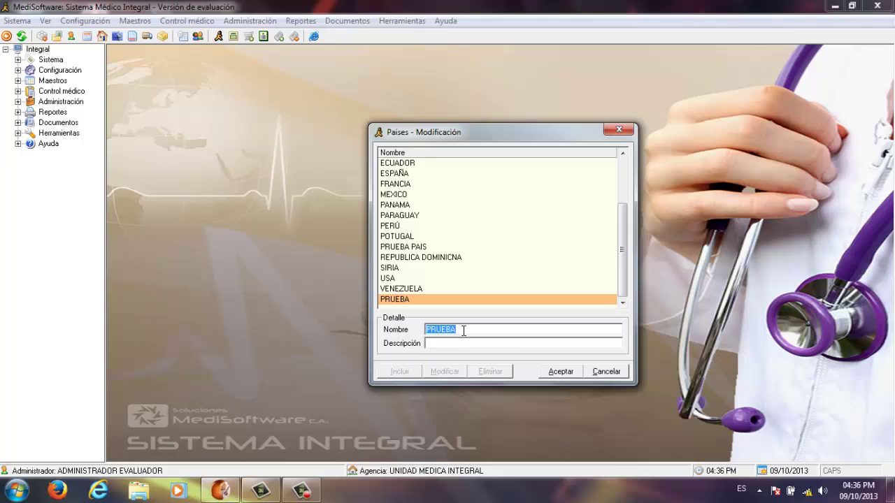
left_click(463, 331)
type("modificar")
left_click(552, 372)
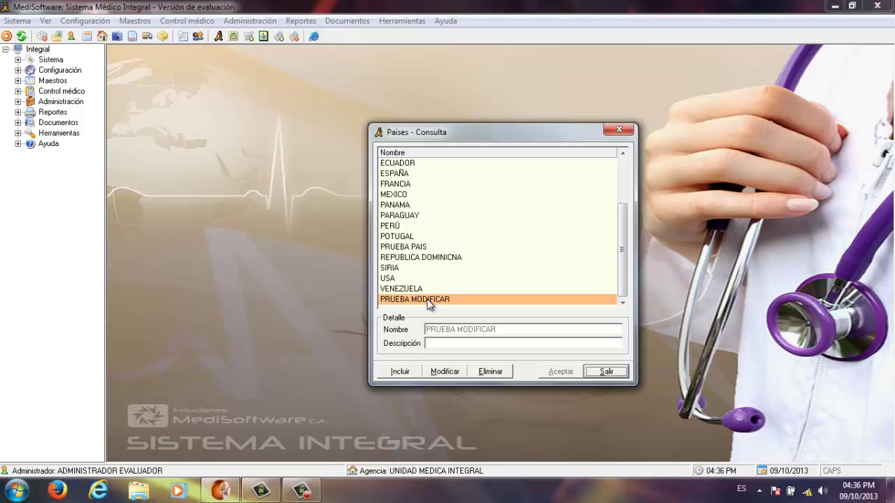
left_click(600, 374)
Add a new bank named CORPBANCA to the Bancos master list
left_click(124, 21)
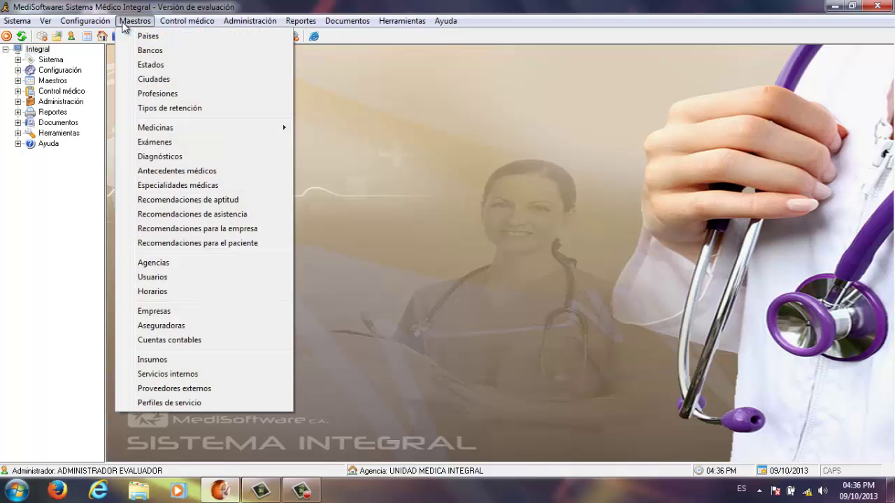
left_click(150, 51)
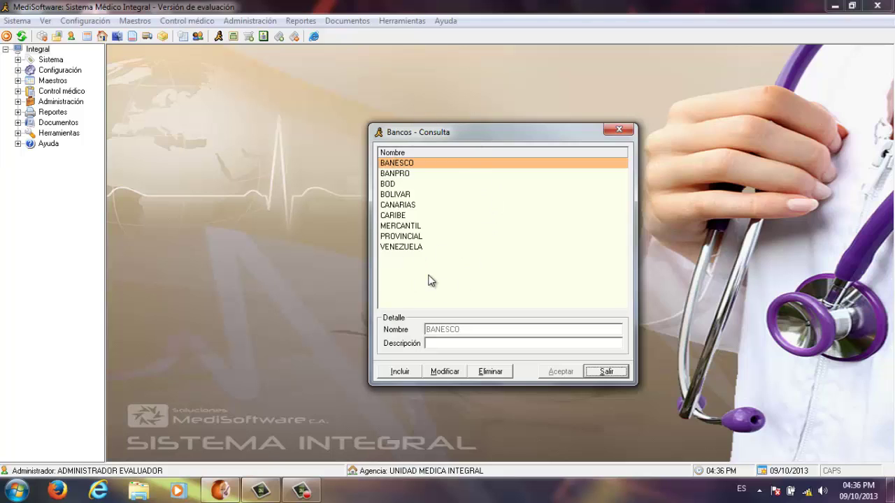
left_click(396, 374)
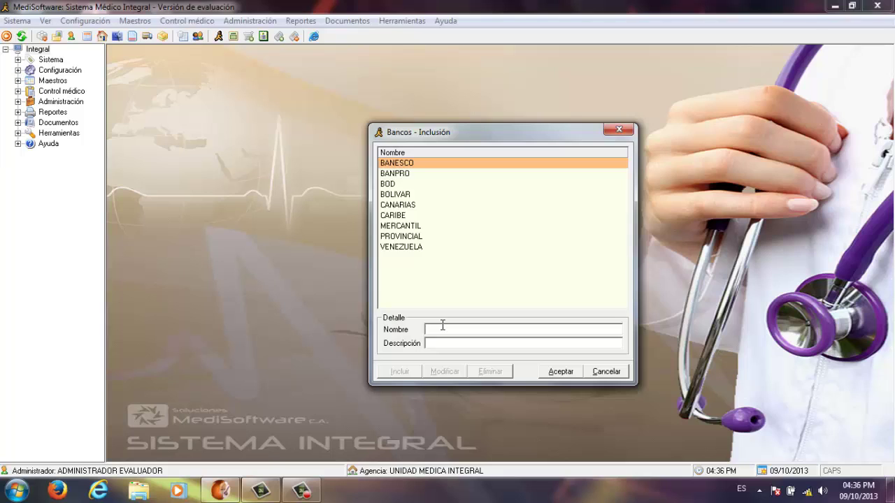
type("corpbanca")
left_click(554, 372)
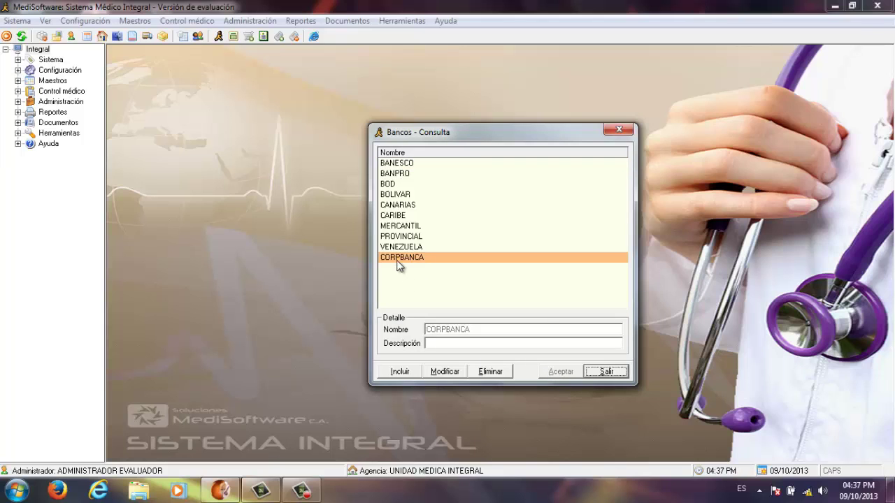
Rename the CORPBANCA bank as CORPBANCA MODIFICADO and close the banks list
left_click(397, 260)
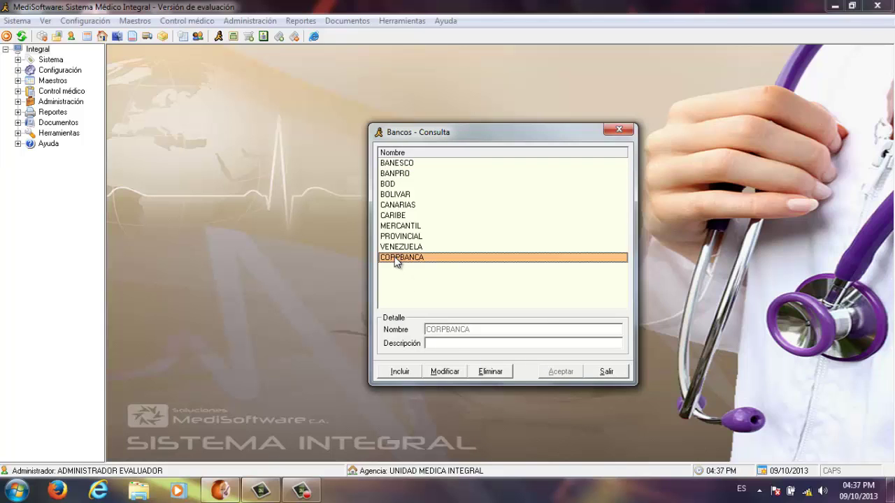
left_click(445, 372)
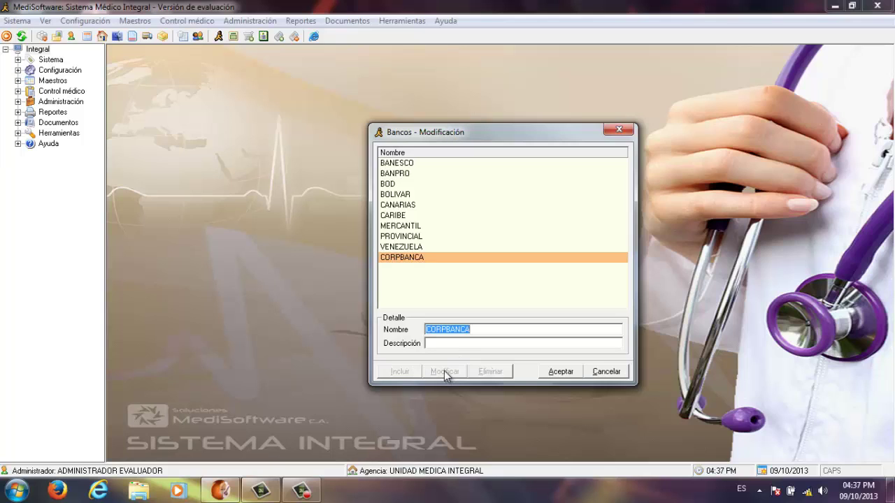
left_click(481, 330)
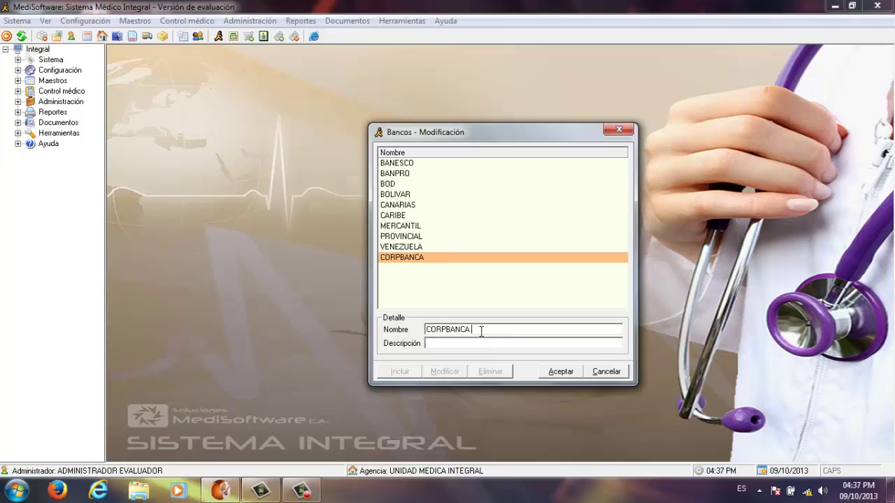
type("modificado")
left_click(561, 372)
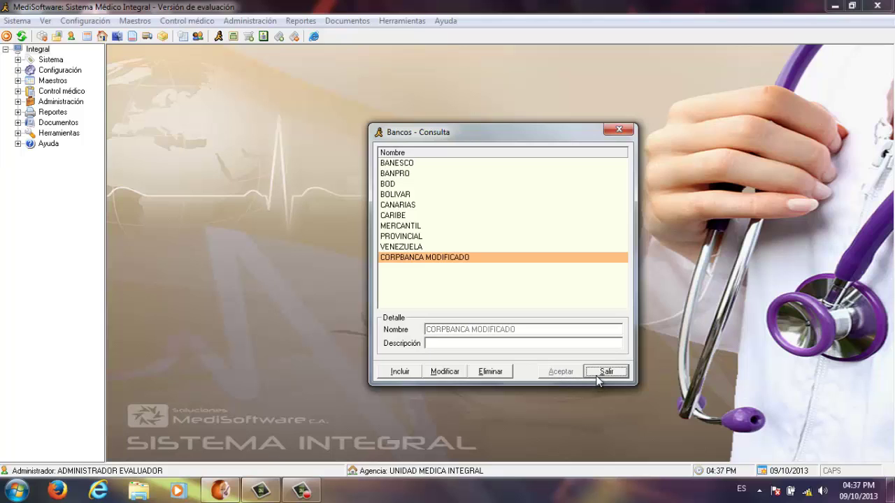
left_click(605, 371)
Add a new state named PRUEBA to the Estados master list
left_click(135, 21)
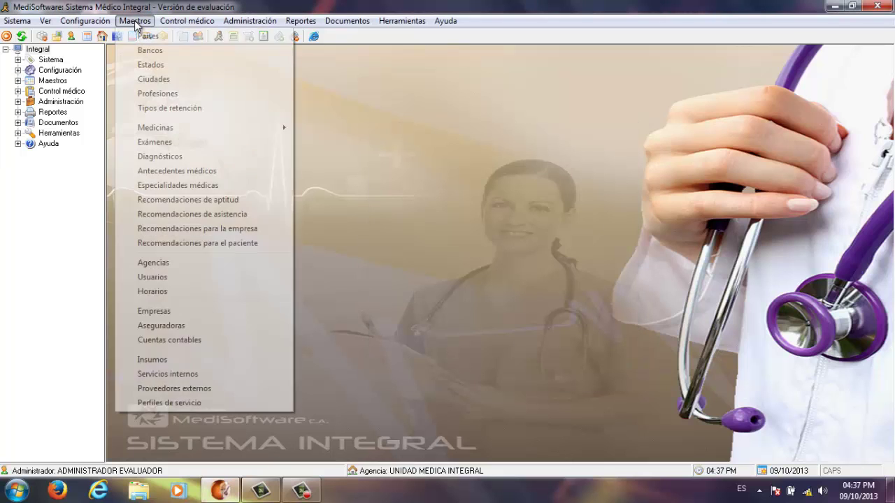
left_click(151, 65)
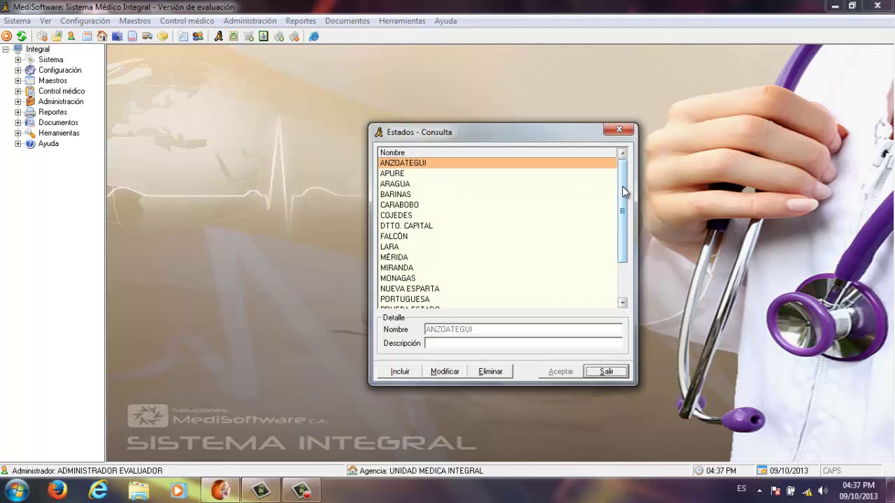
left_click_drag(622, 190, 625, 242)
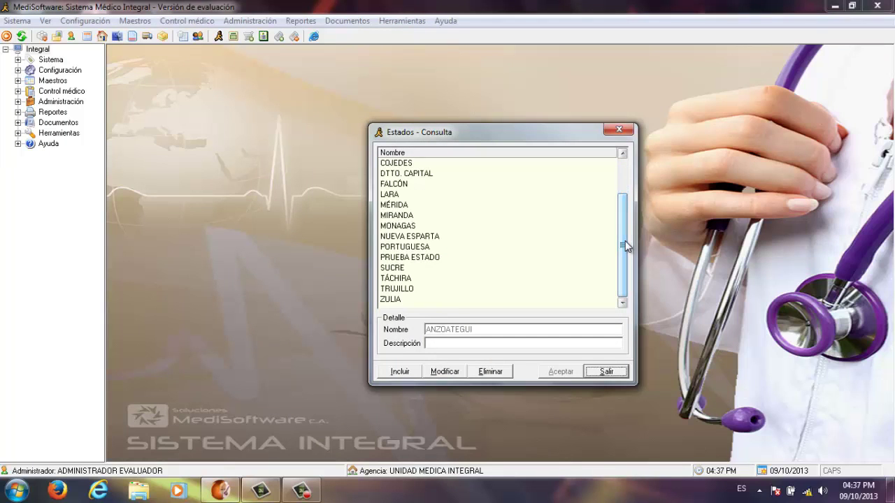
left_click_drag(625, 240, 618, 195)
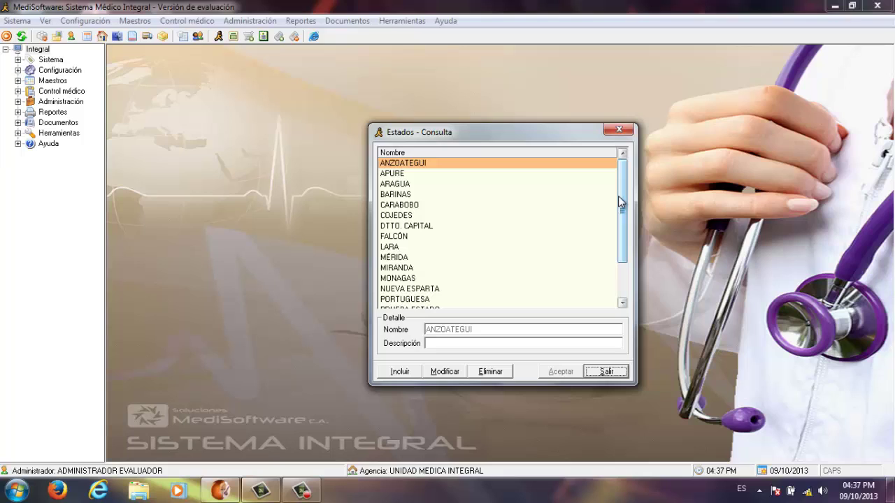
left_click(400, 374)
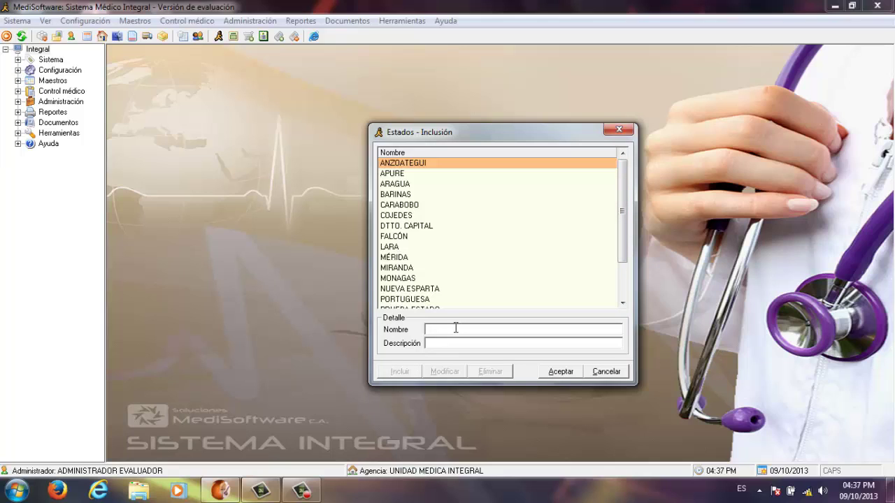
type("prueba")
left_click(558, 371)
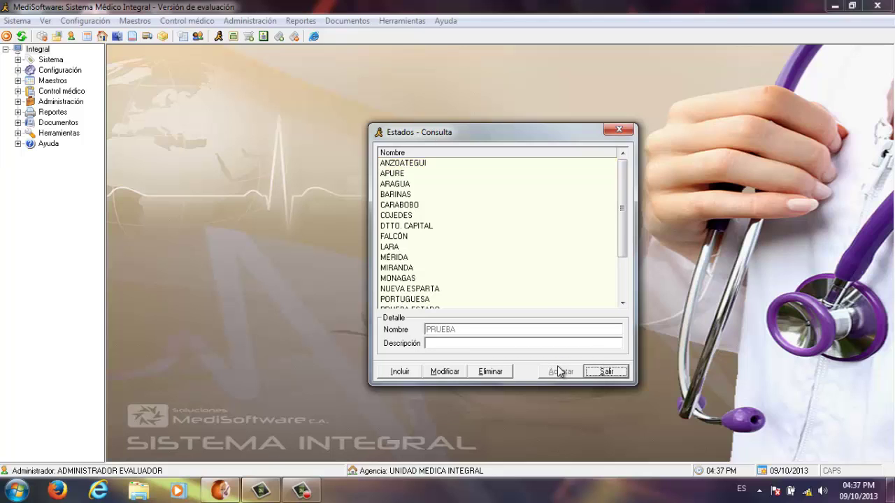
Examine the states list, viewing the LARA, PRUEBA, APURE, ARAGUA and BARINAS records, and search it for PRUEBA
left_click_drag(622, 238, 620, 277)
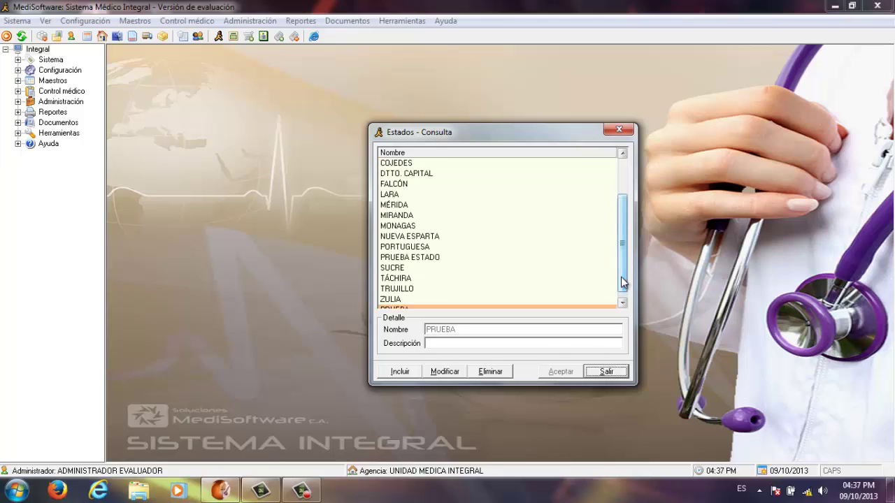
left_click(400, 194)
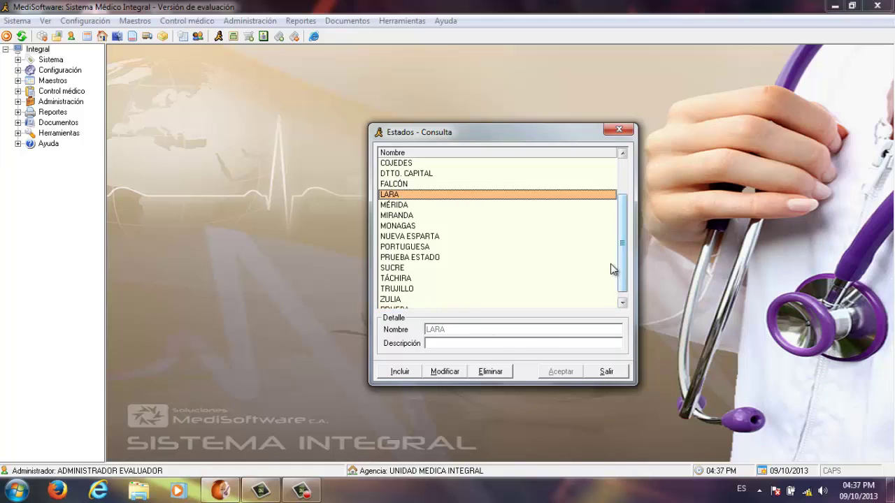
left_click_drag(620, 272, 611, 233)
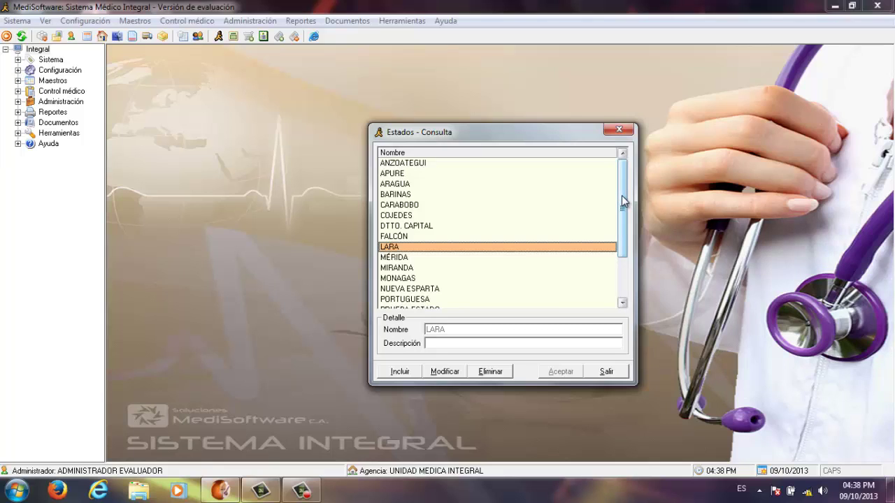
left_click_drag(622, 197, 623, 251)
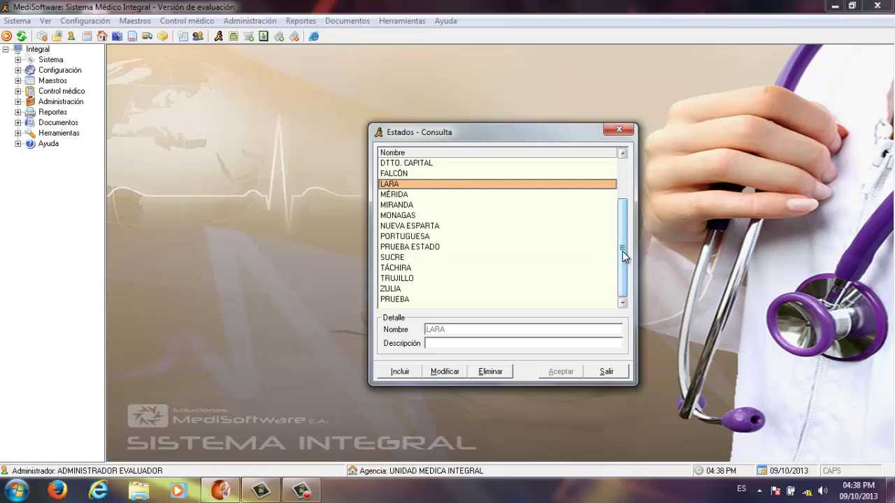
left_click(389, 301)
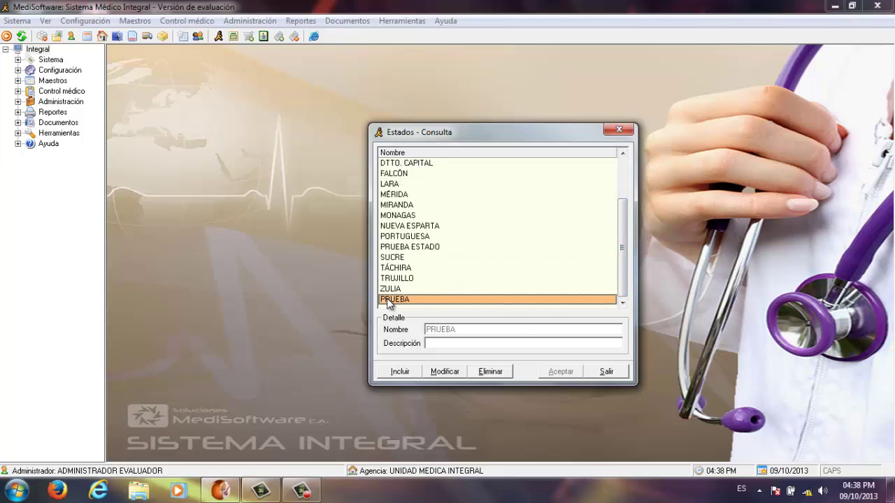
left_click_drag(622, 261, 618, 196)
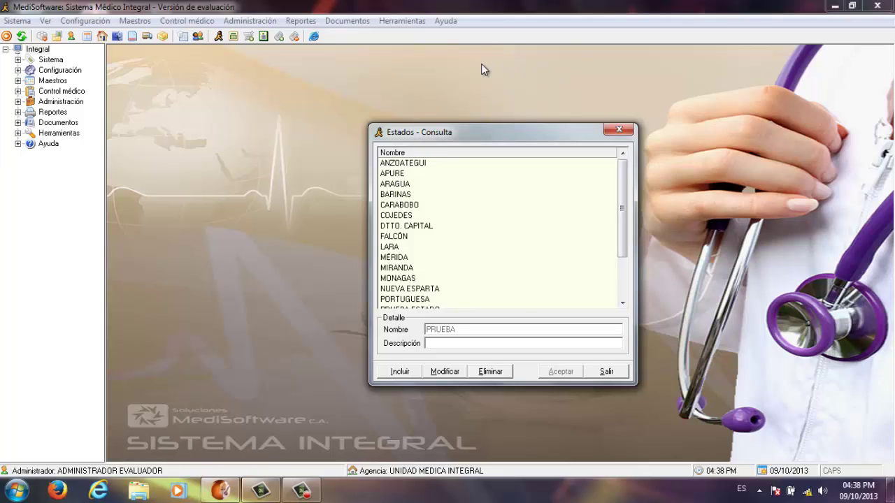
left_click(390, 175)
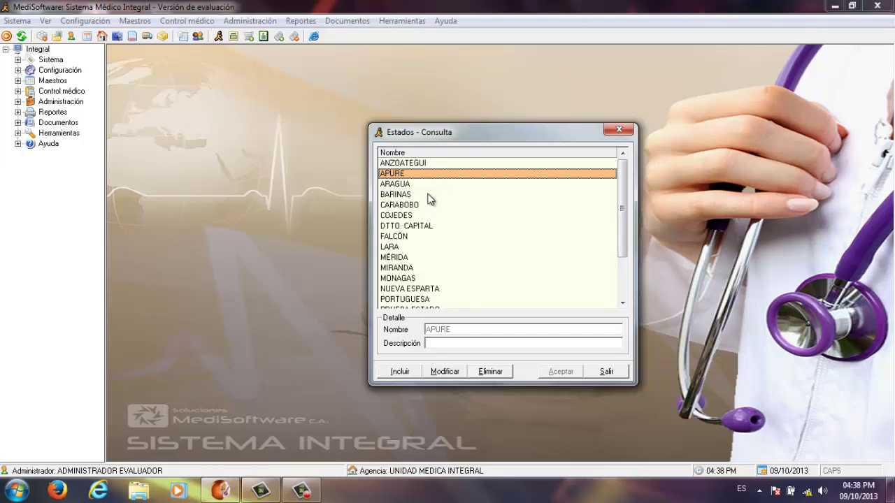
left_click(390, 185)
left_click(391, 195)
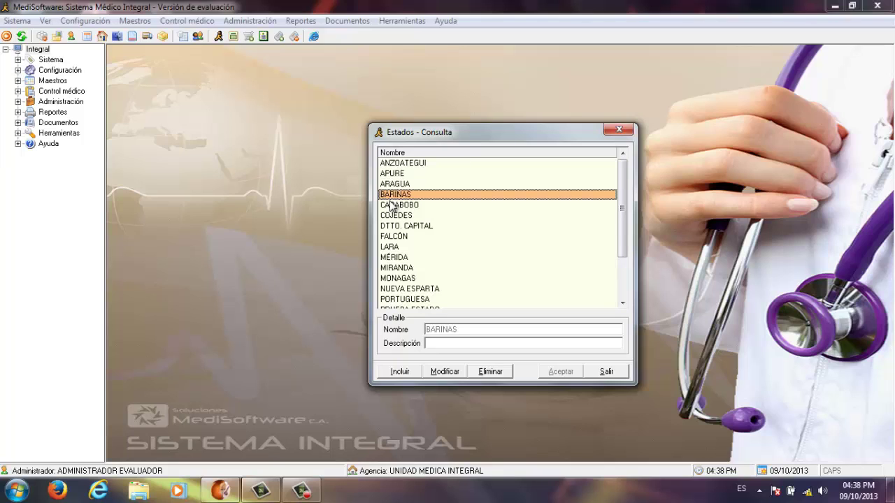
left_click(394, 176)
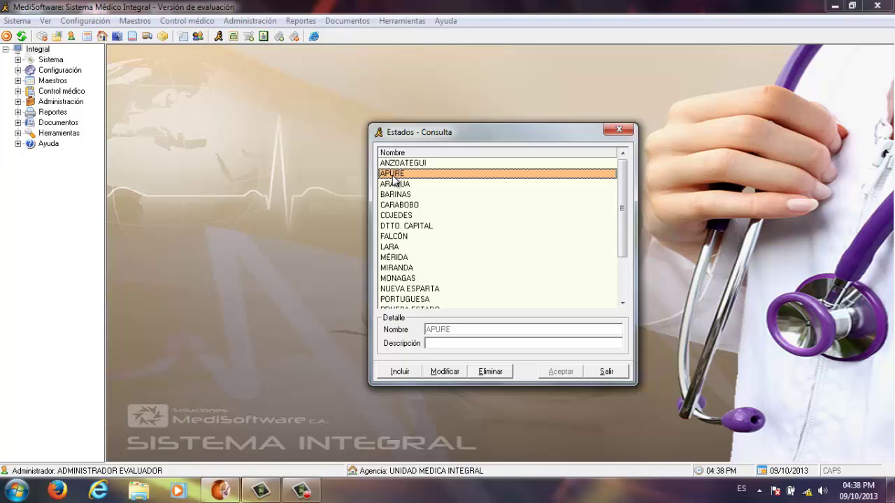
type("PRUEBA ESTADO")
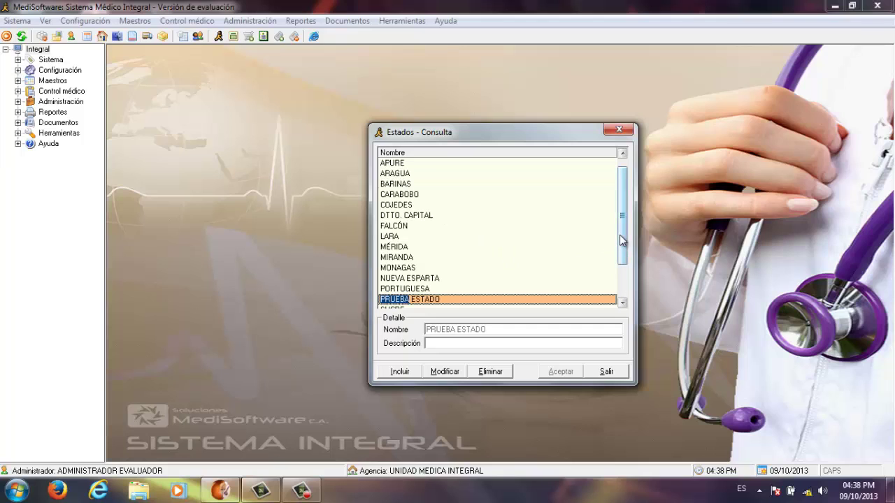
Rename the PRUEBA state at the end of the states list as PRUEBA MODIFICADO
left_click_drag(617, 240, 621, 278)
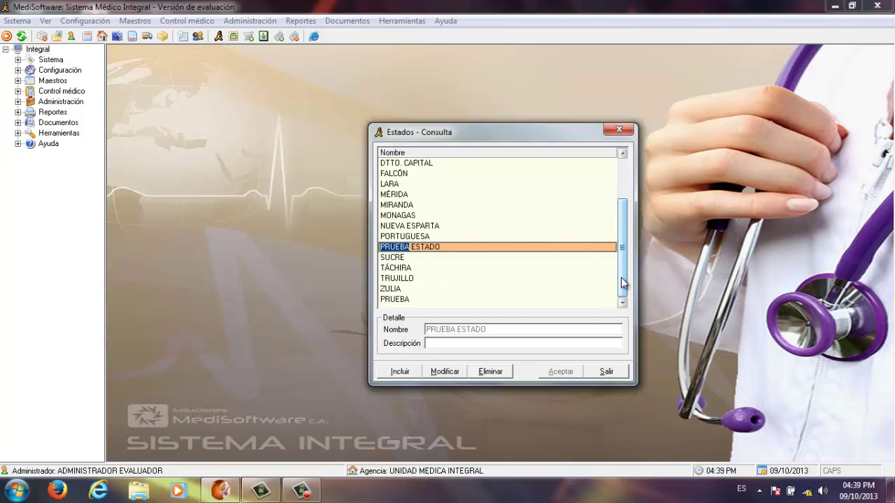
left_click(390, 302)
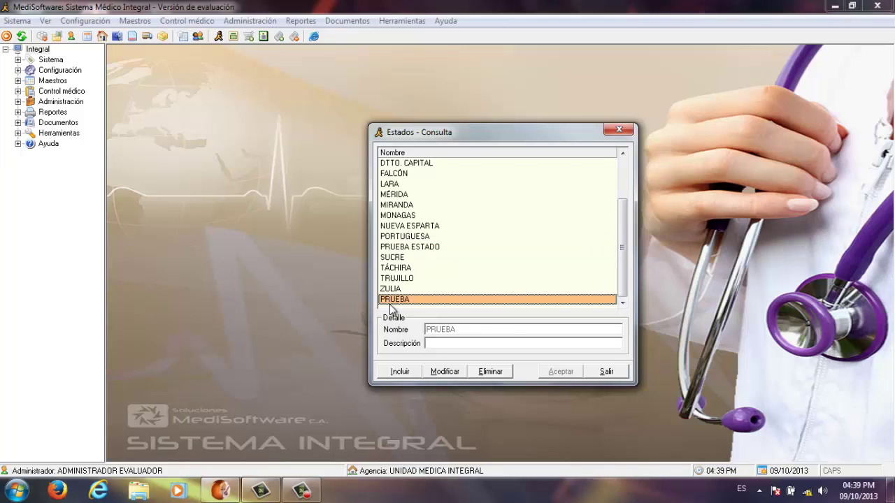
left_click(439, 375)
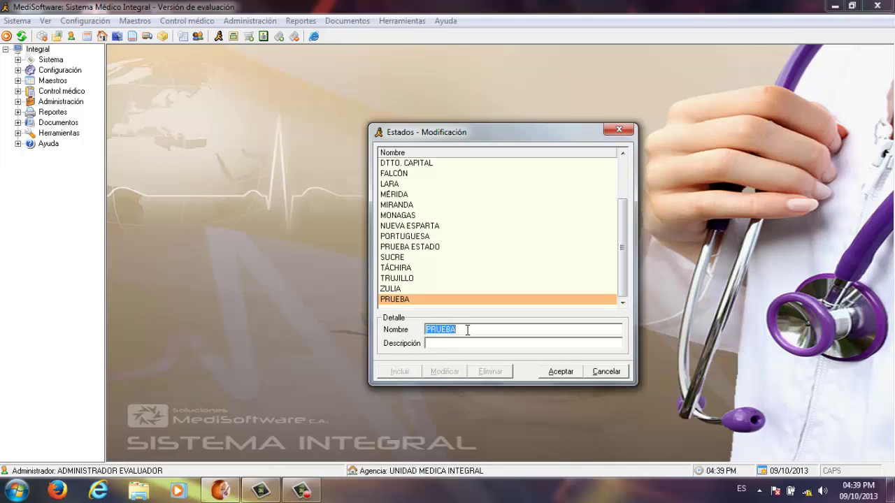
left_click(467, 329)
type("modificado")
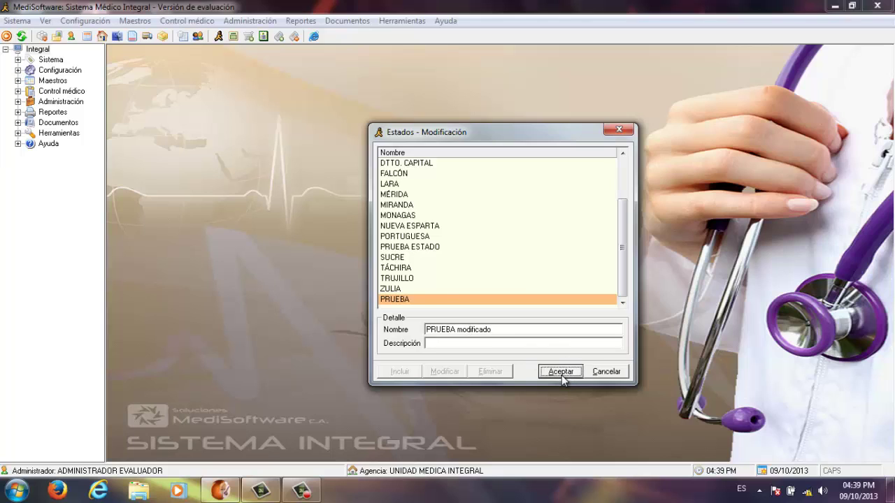
left_click(560, 373)
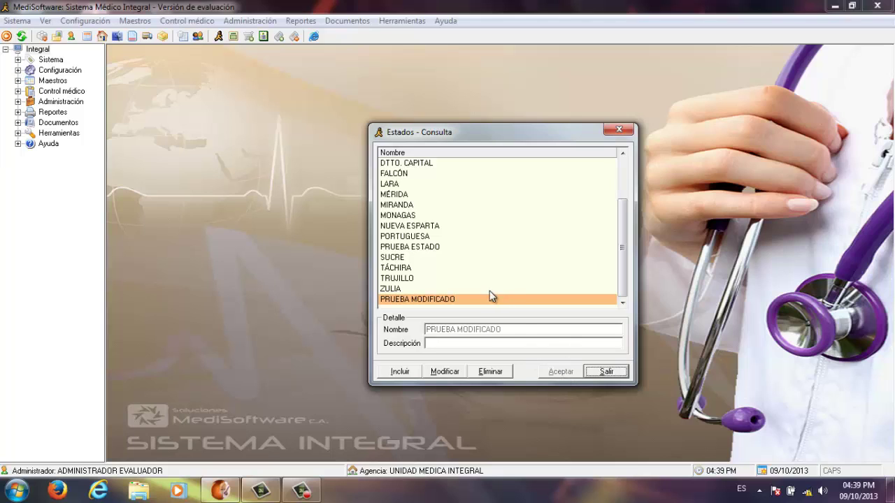
View the PRUEBA MODIFICADO, MIRANDA, MONAGAS and PORTUGUESA state records, then close the states list
left_click(441, 299)
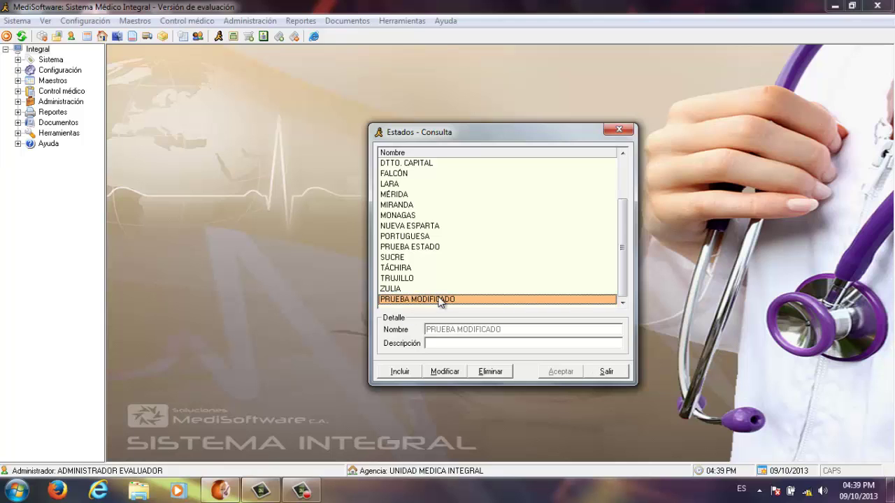
left_click(402, 204)
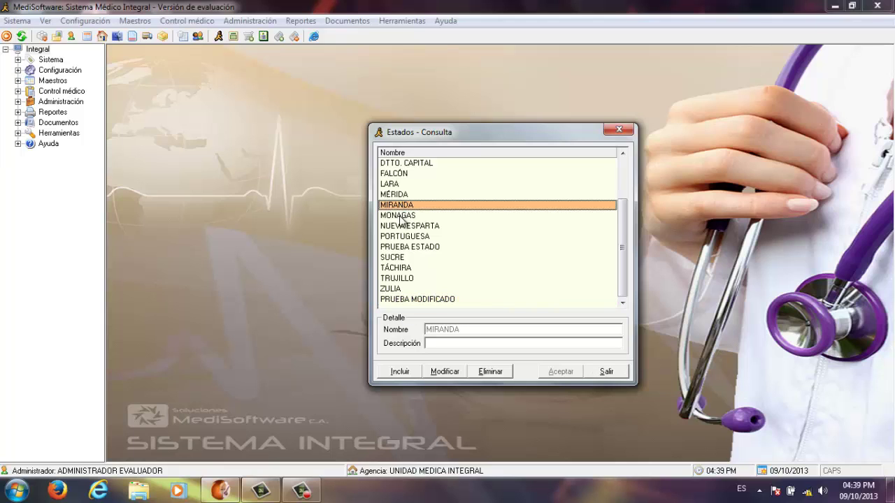
left_click(401, 216)
left_click(401, 240)
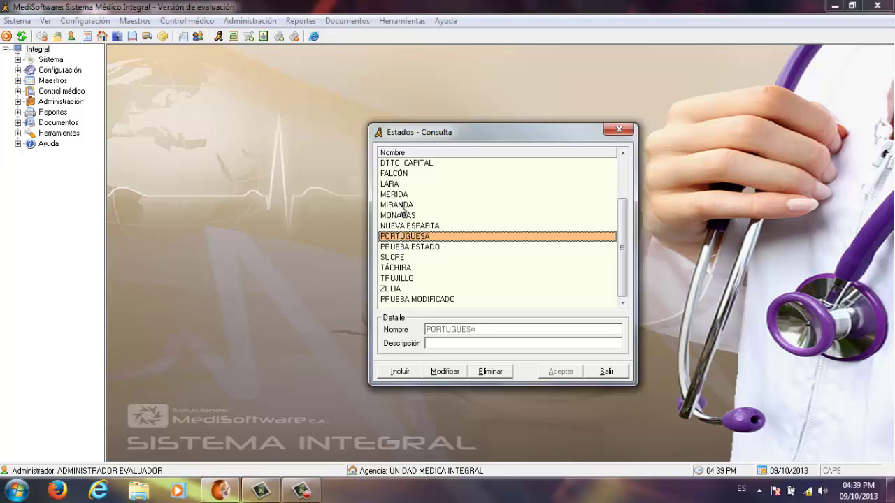
left_click(400, 206)
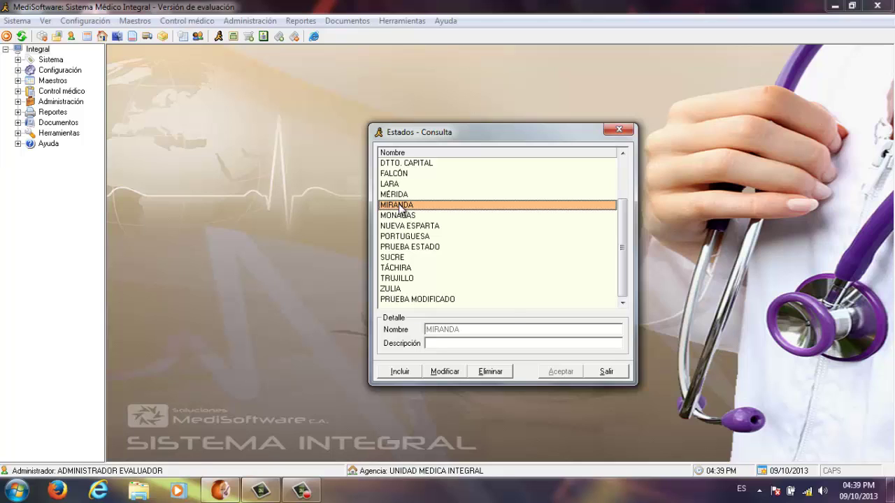
left_click(608, 371)
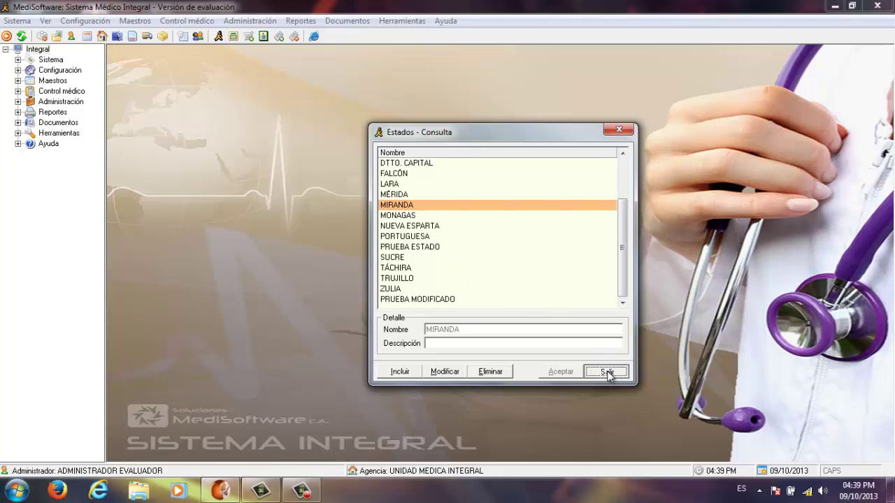
Add a new city named PRUEBA to the Ciudades master list
left_click(135, 20)
left_click(161, 81)
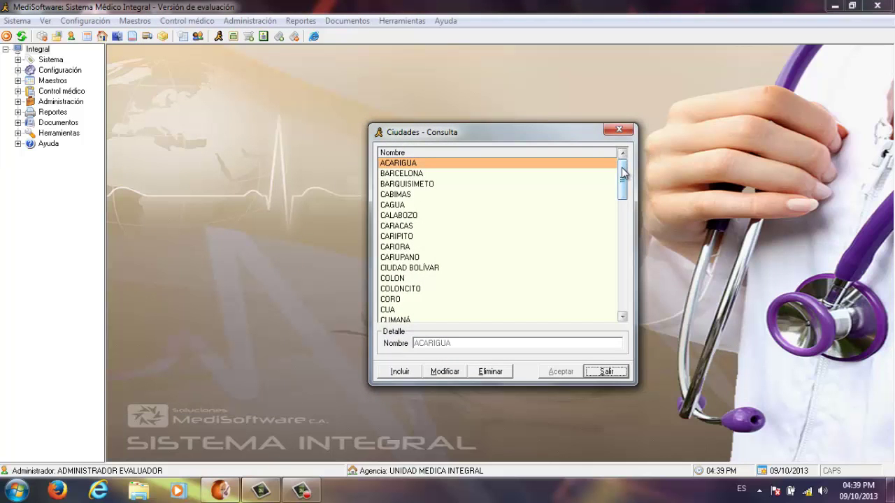
left_click_drag(622, 173, 629, 318)
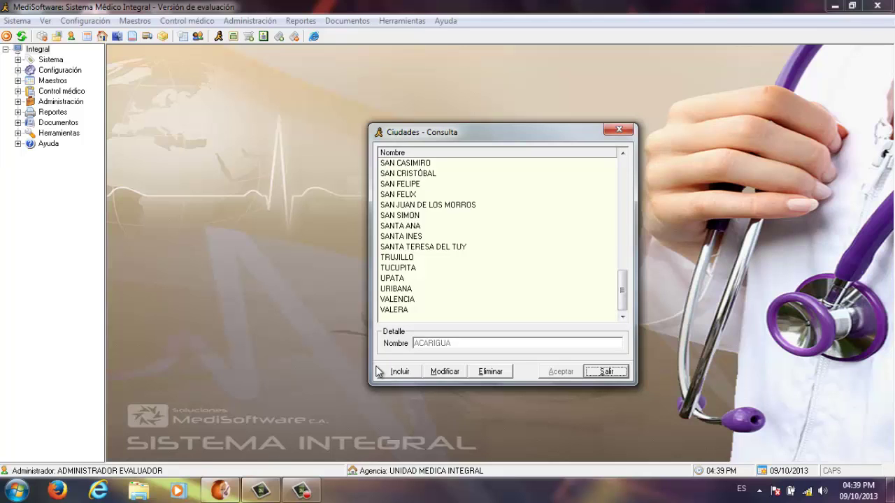
left_click(399, 371)
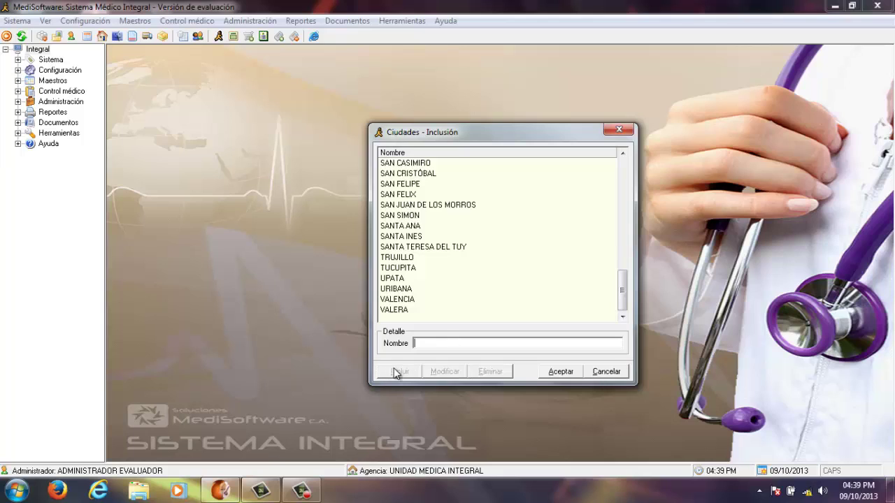
type("prueba")
left_click(559, 373)
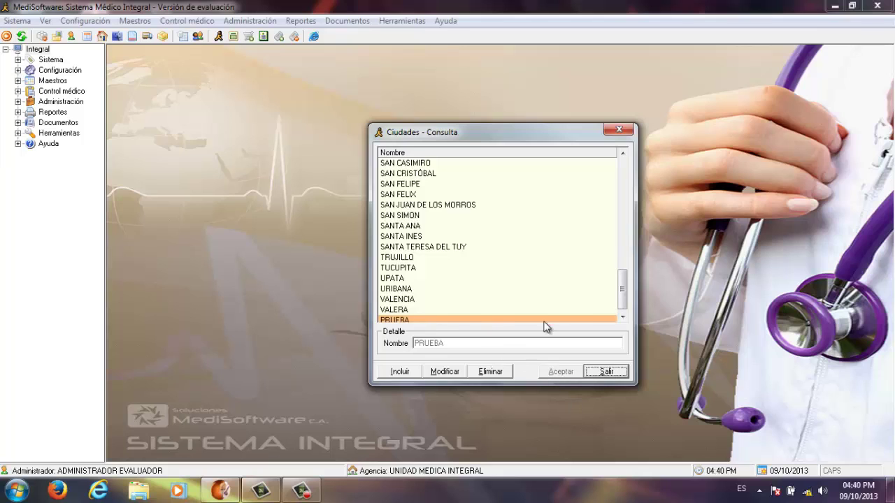
Search the cities list for PRUEBA, starting from the SAN CASIMIRO and SAN CRISTÓBAL records
left_click(419, 166)
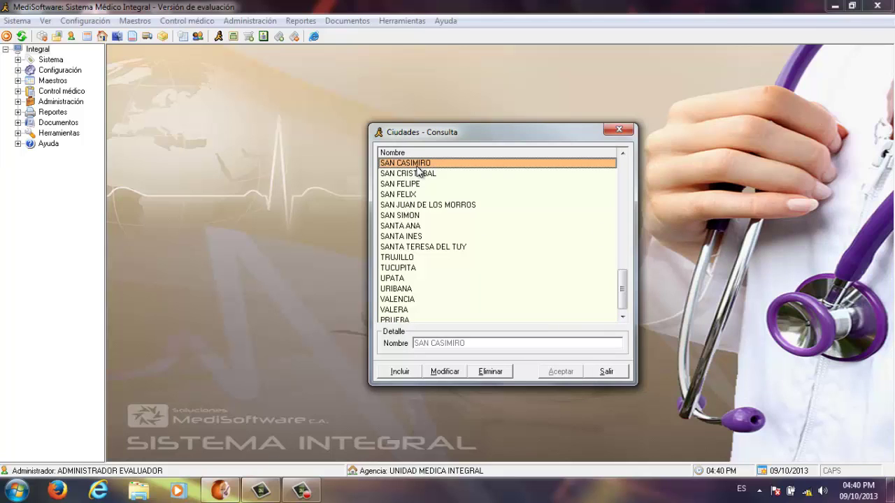
type("prueba")
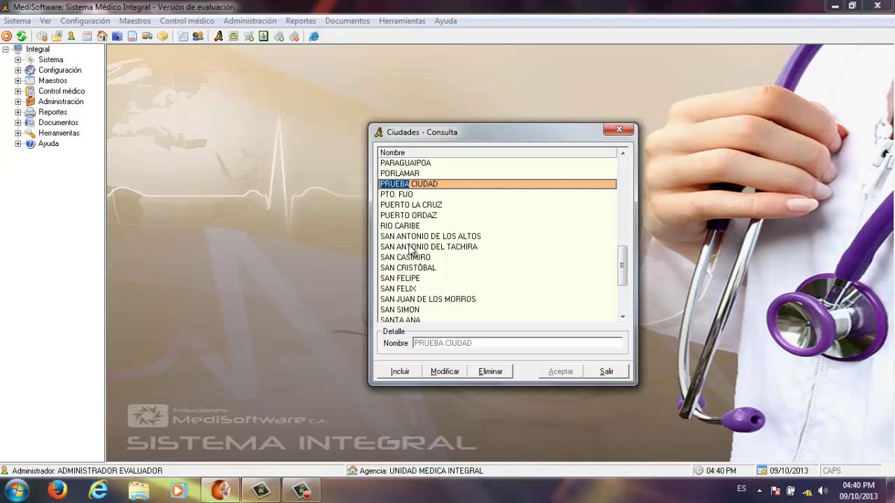
left_click(416, 270)
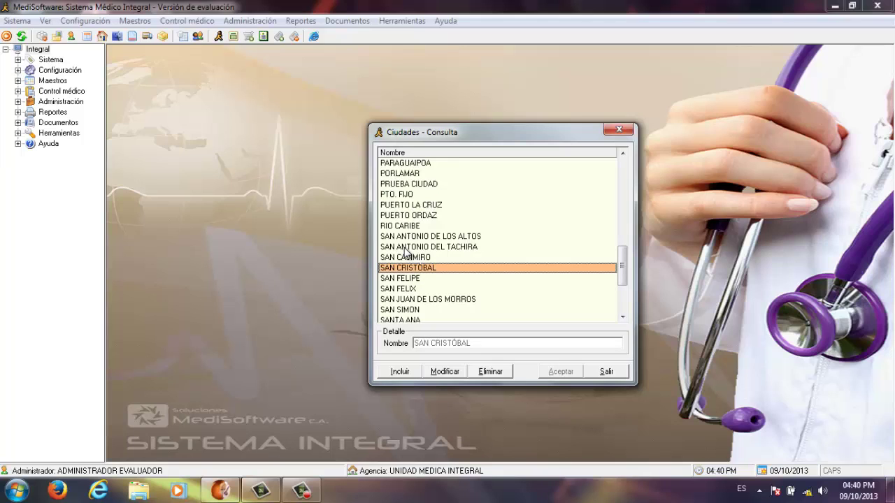
type("PRUEBA CIUDAD")
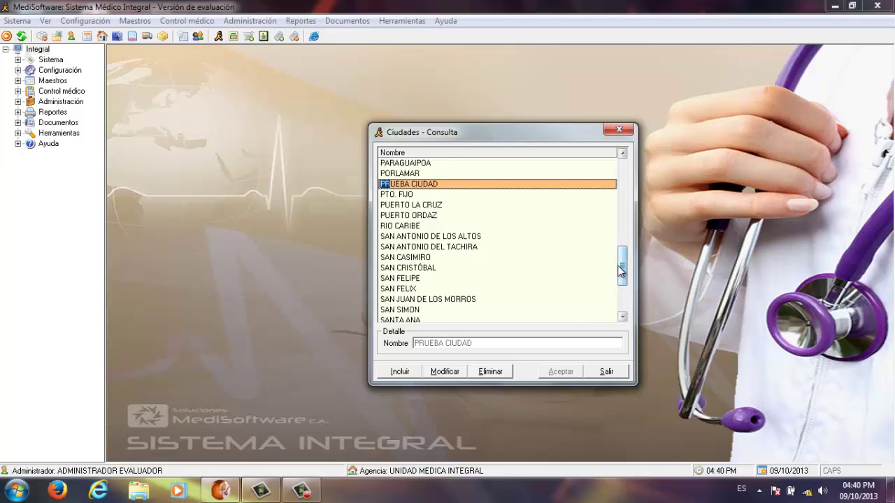
Rename the PRUEBA city at the end of the cities list as PRUEBA MOFICADA
left_click_drag(621, 271, 622, 295)
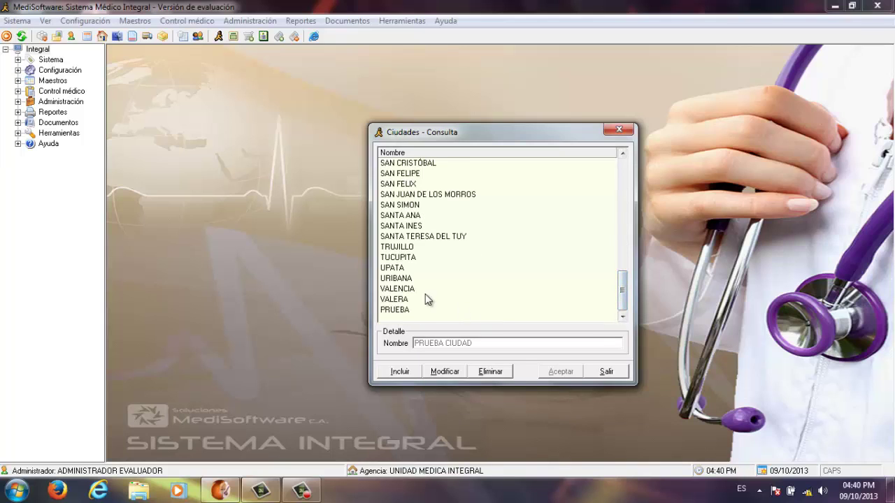
left_click(395, 311)
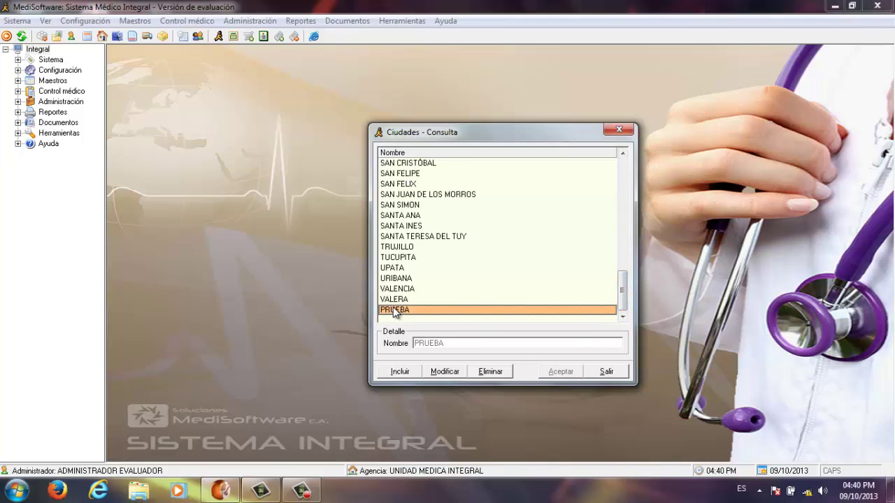
left_click(444, 371)
left_click(448, 342)
type("aofi")
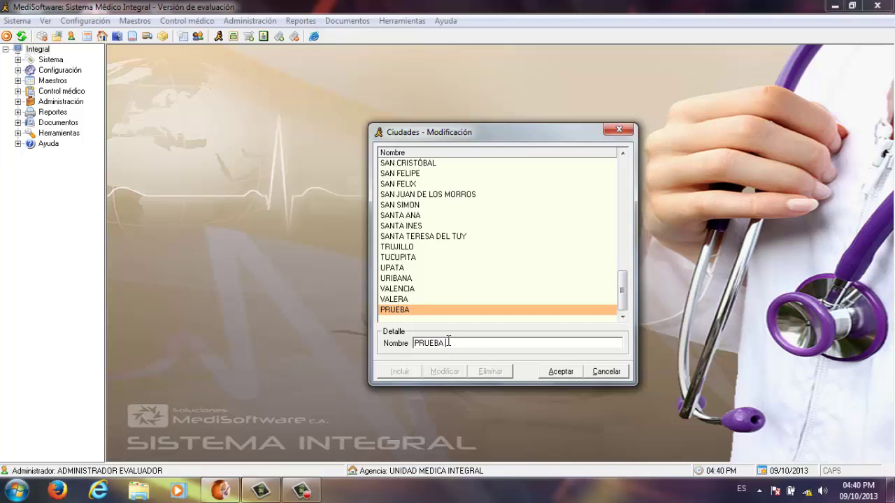
type("cada")
left_click(544, 376)
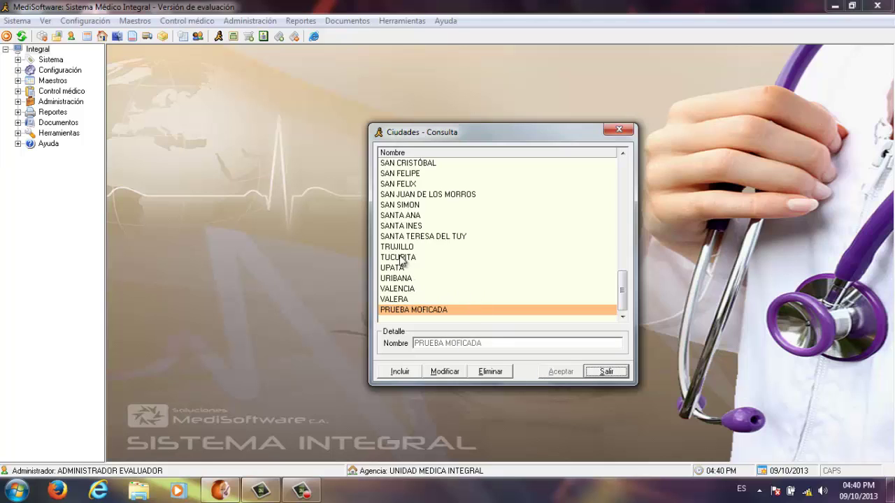
Correct the misspelled name of the PRUEBA MOFICADA city to PRUEBA MODIFICADA and close the cities list
left_click(401, 174)
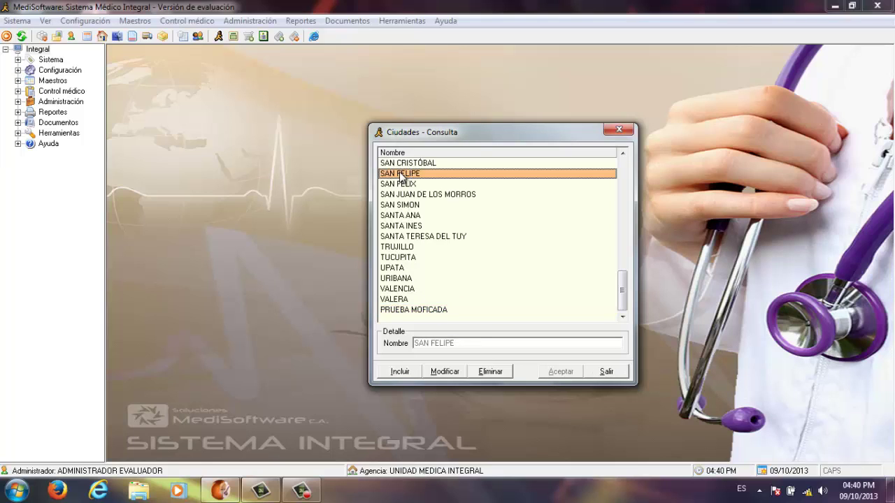
type("PRUEBA MO")
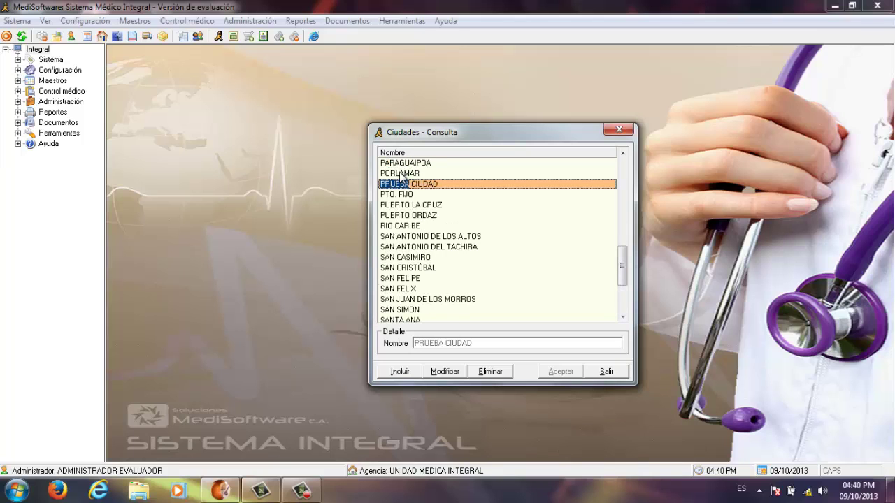
left_click(444, 375)
left_click(455, 344)
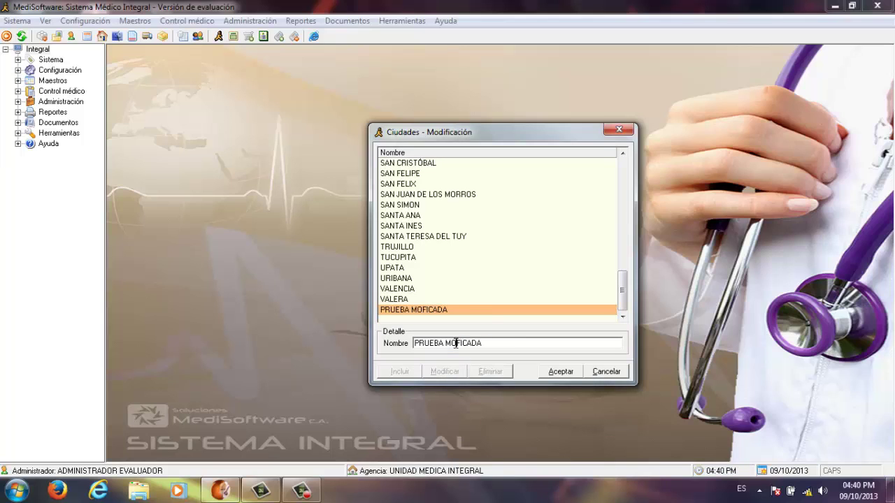
type("di")
left_click(559, 372)
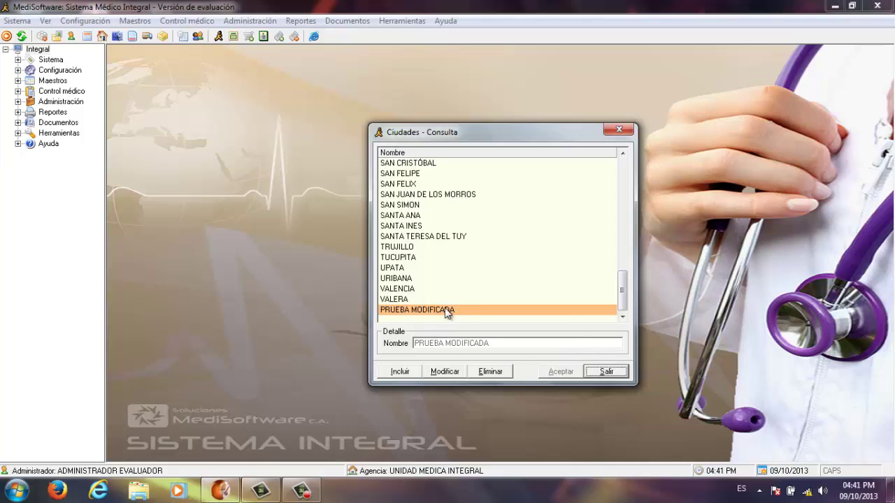
left_click(606, 372)
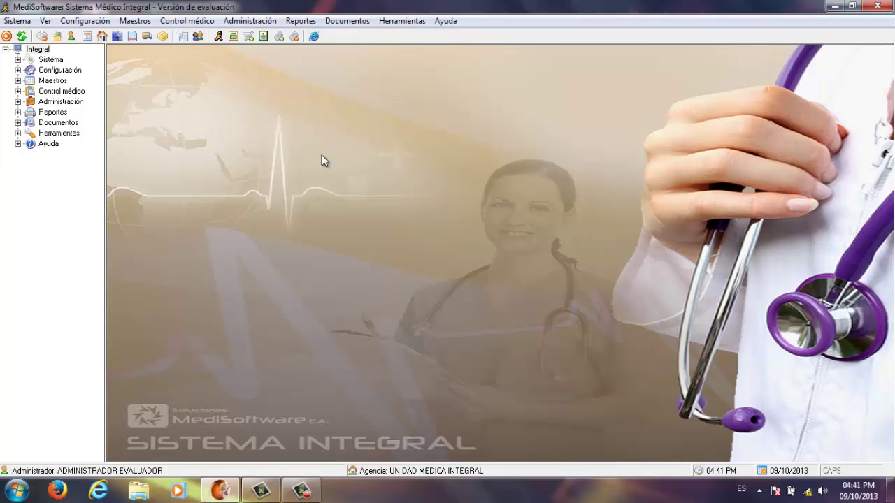
Add a new profession named OBRERO to the Profesiones master list
left_click(137, 22)
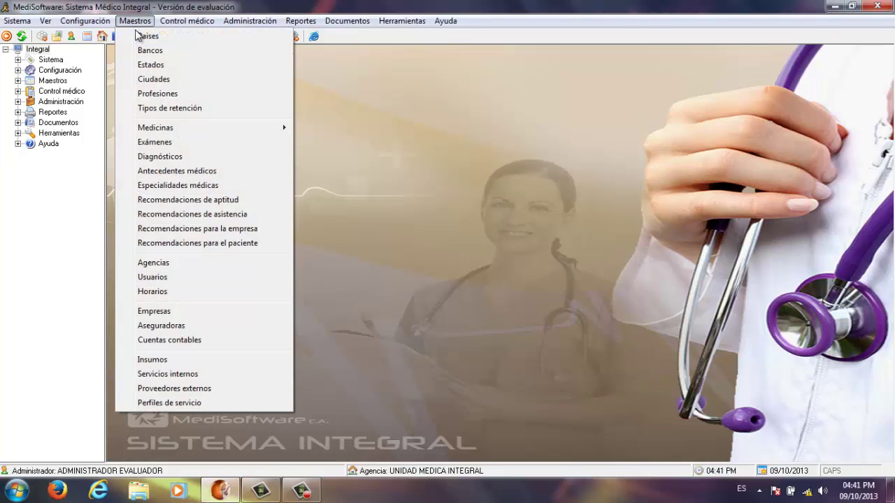
left_click(159, 95)
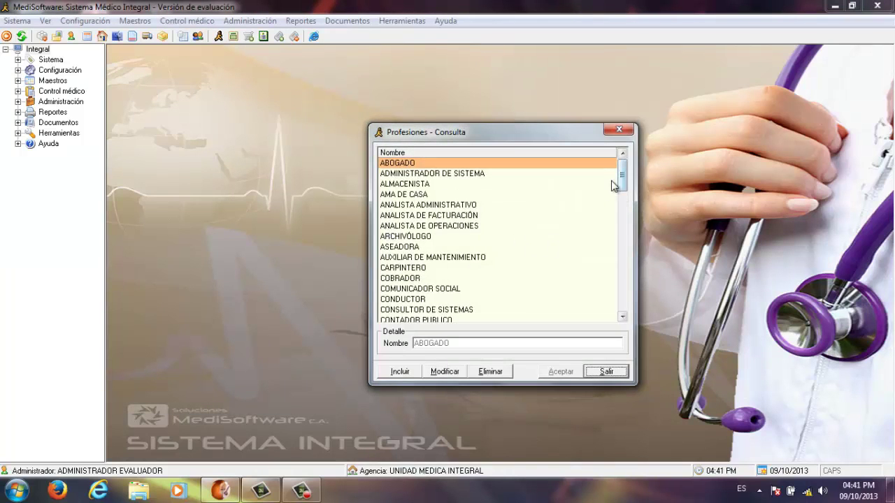
left_click_drag(621, 179, 609, 202)
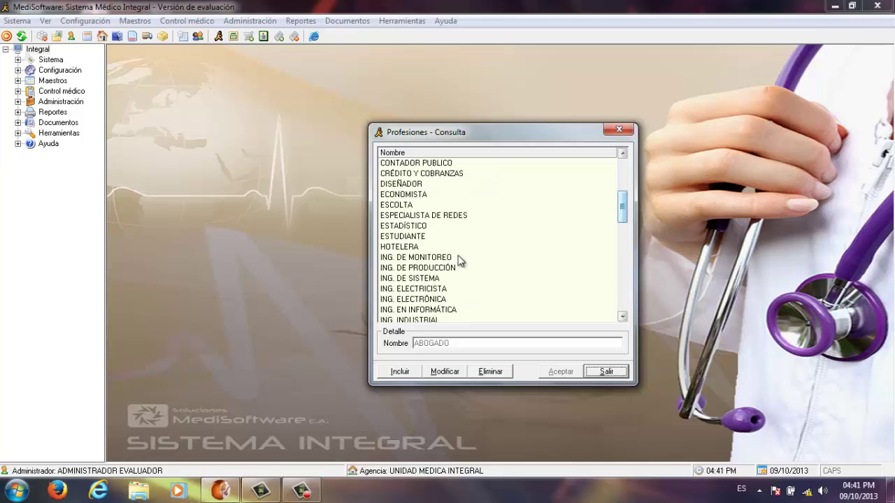
left_click(427, 238)
key("o")
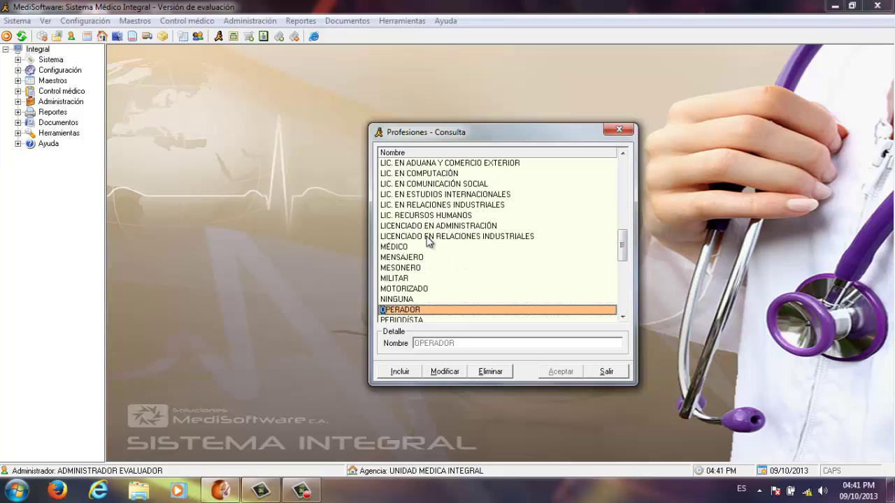
left_click(396, 372)
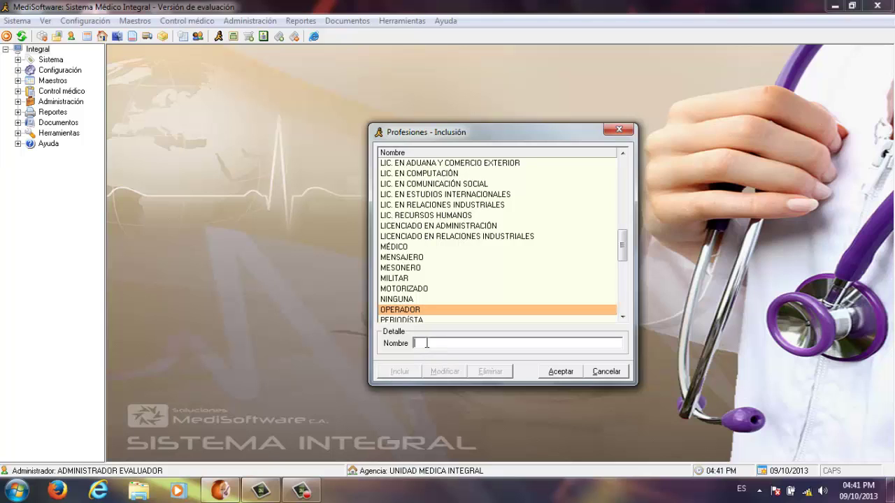
type("obrero")
left_click(560, 370)
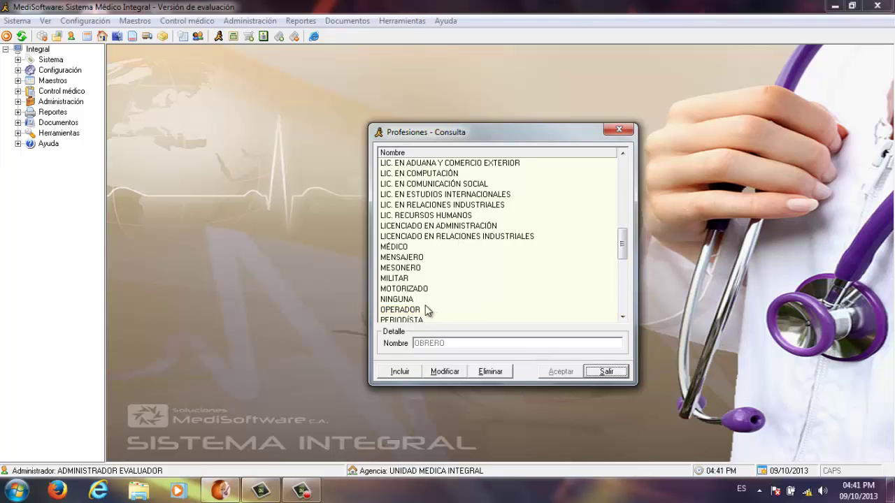
Rename the OBRERO profession as OBRERO MODIFICADO, save the change and close the Profesiones list
left_click(388, 283)
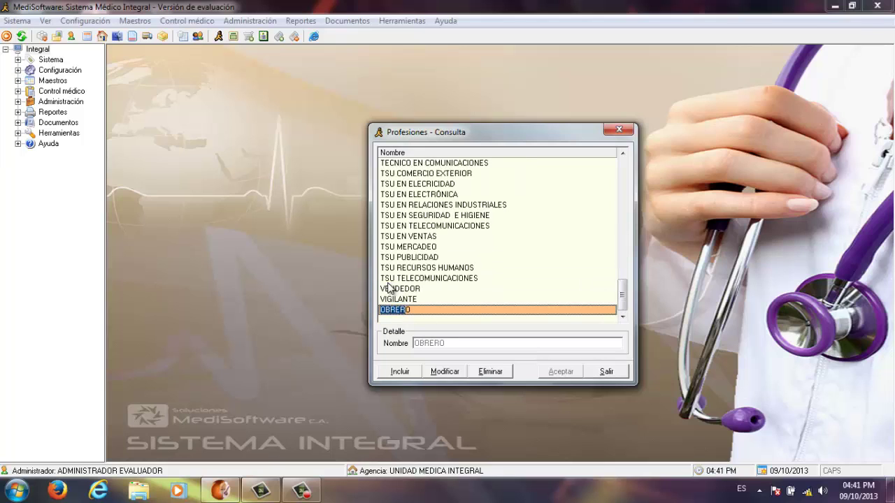
left_click(443, 373)
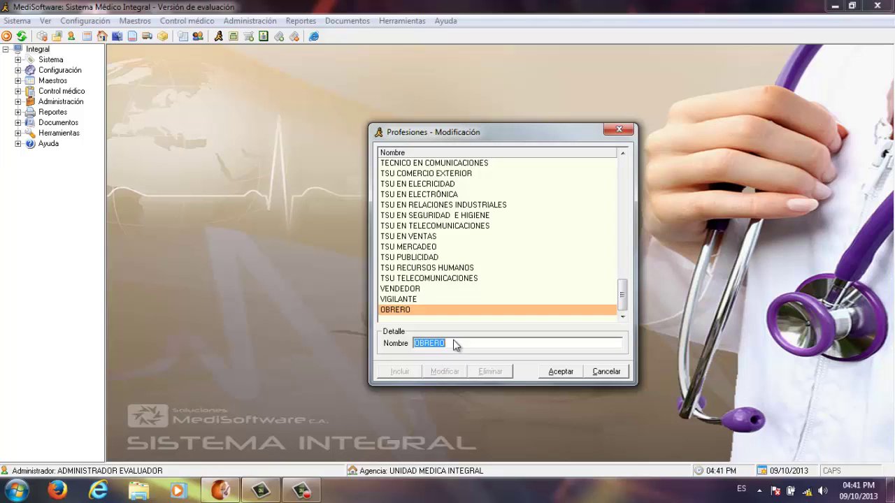
left_click(458, 342)
type("modificado")
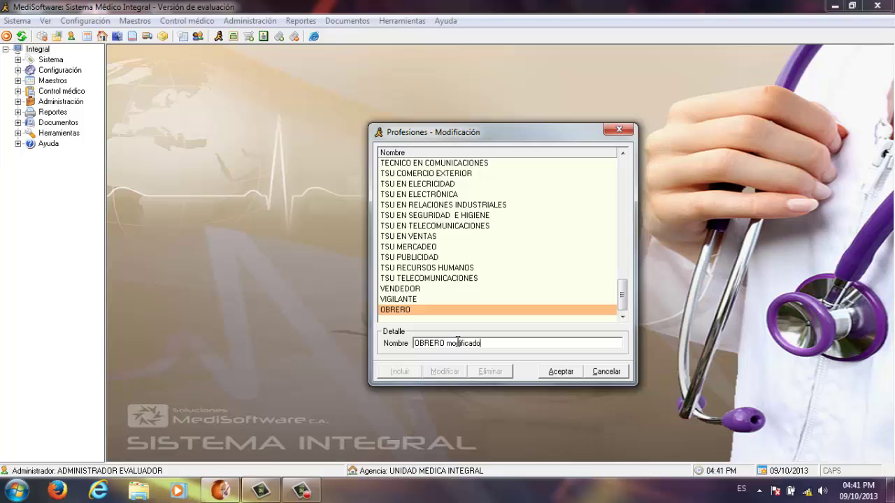
left_click(562, 372)
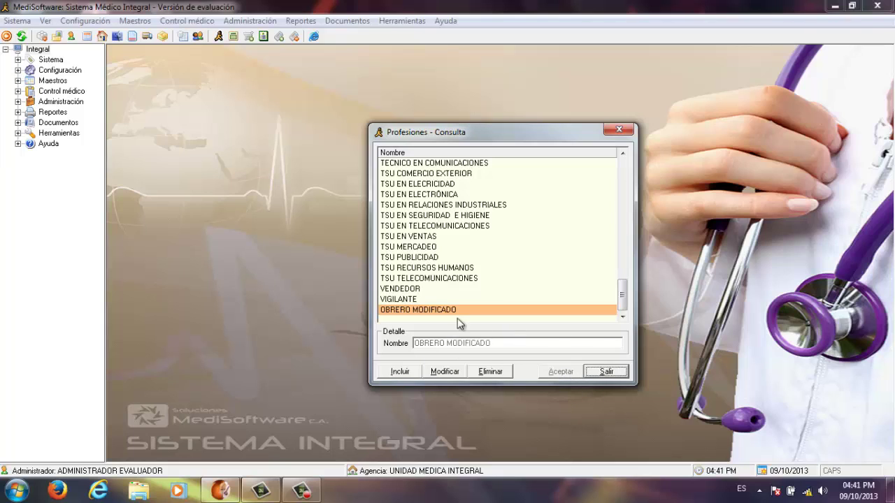
left_click(618, 376)
Open the Tipos de retención master list and examine each record's details from ALQUILER through TRANSPORTE
left_click(133, 22)
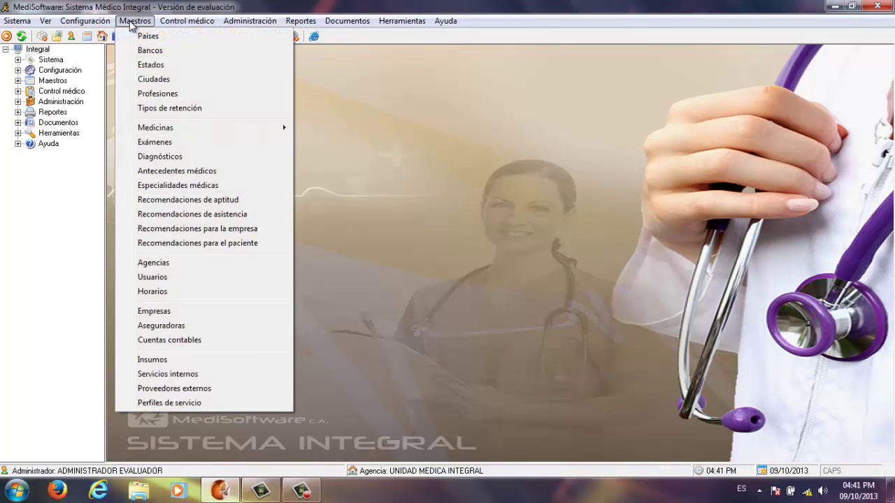
left_click(170, 110)
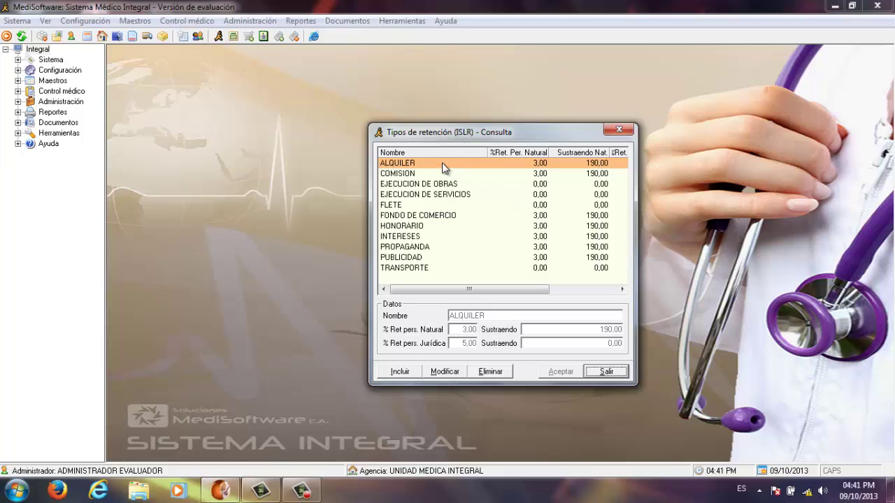
left_click(420, 163)
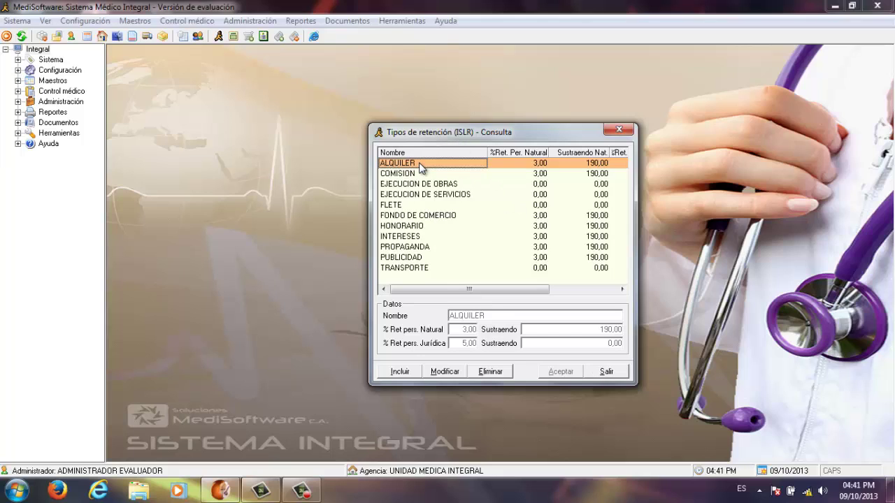
left_click(418, 173)
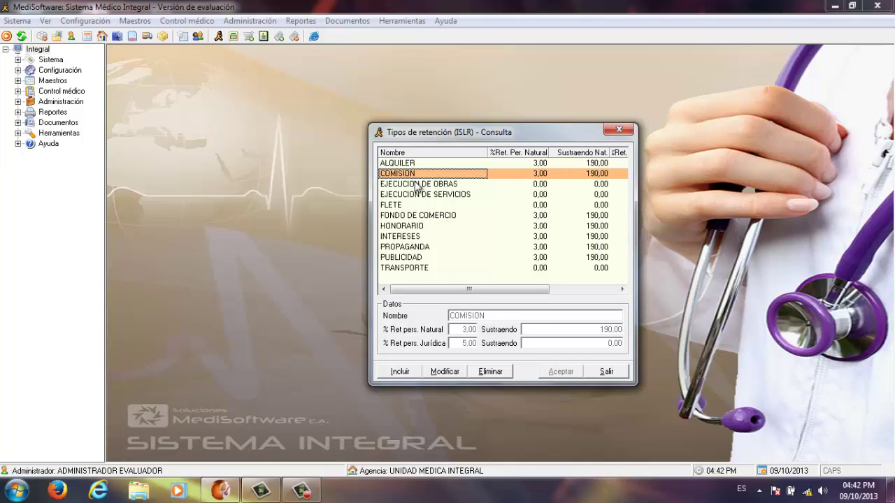
left_click(417, 185)
left_click(419, 195)
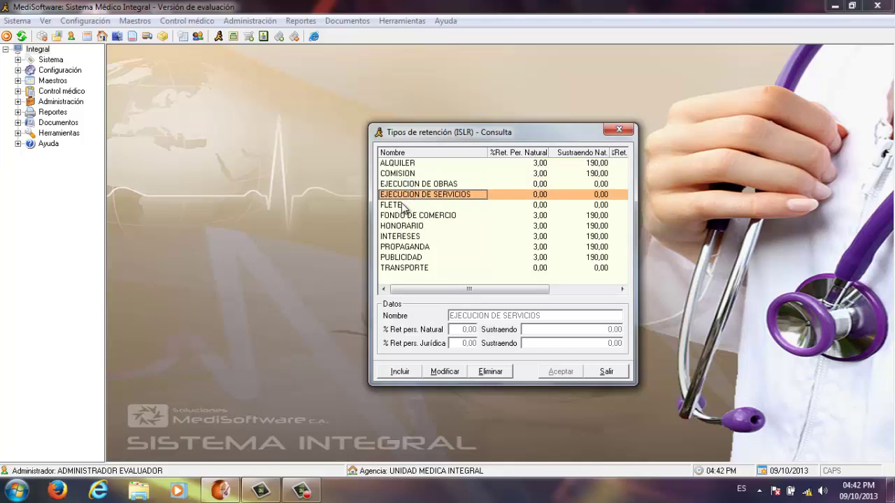
left_click(403, 208)
left_click(403, 217)
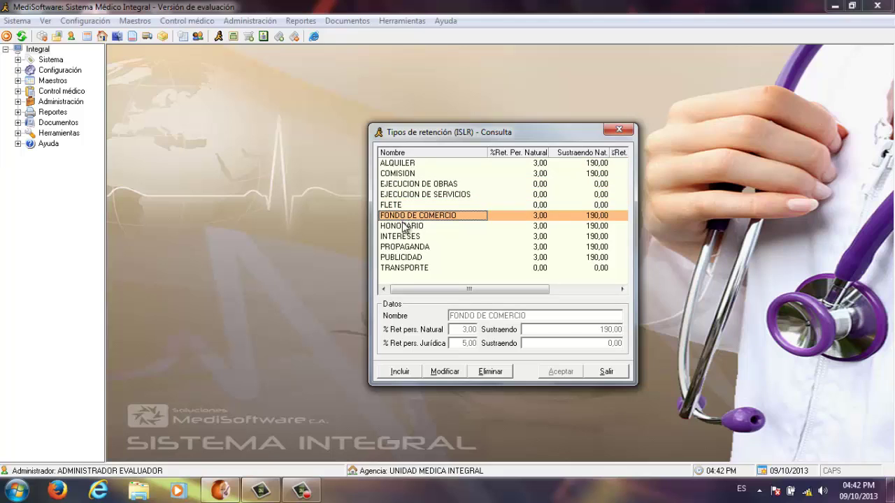
left_click(403, 225)
left_click(408, 238)
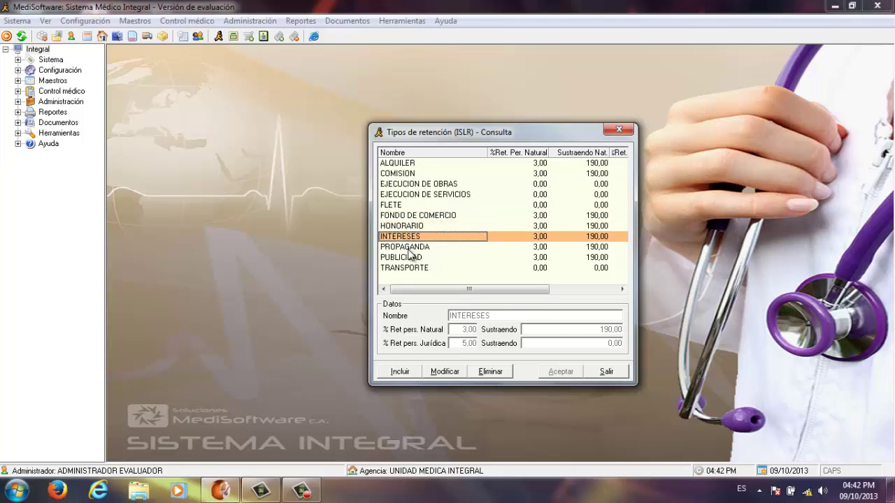
left_click(411, 248)
left_click(409, 258)
left_click(413, 268)
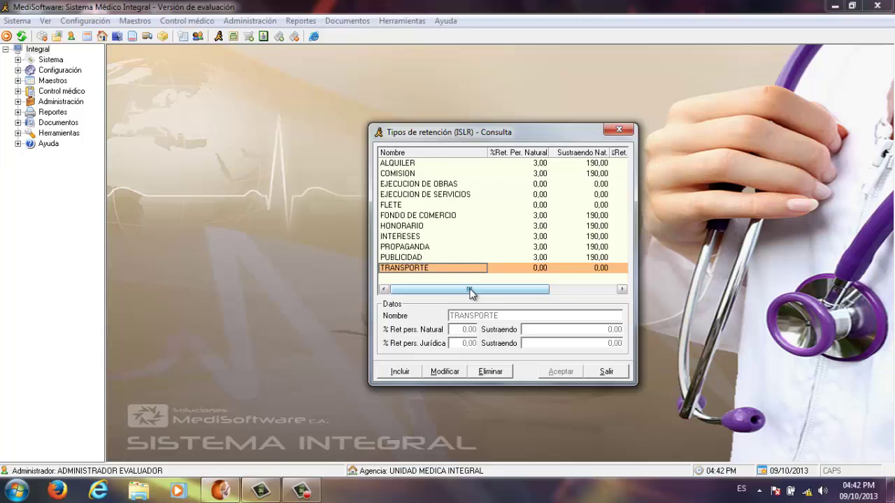
Sort the retention types by %Ret. Per. Natural and Sustraendo Nat., and examine the legal-person columns and the first records
left_click(521, 153)
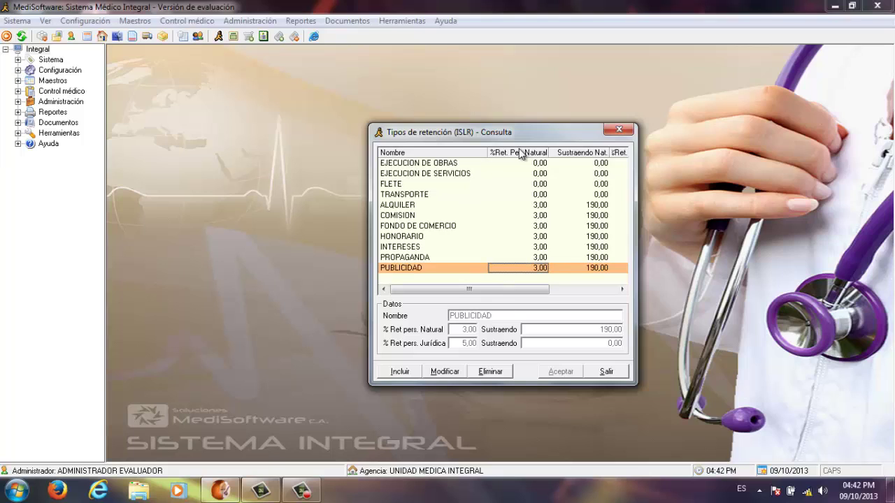
left_click(561, 154)
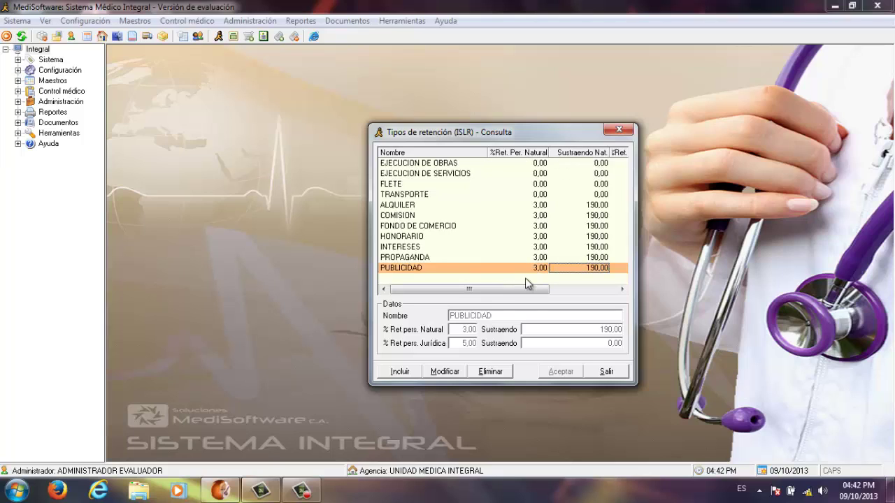
left_click(623, 289)
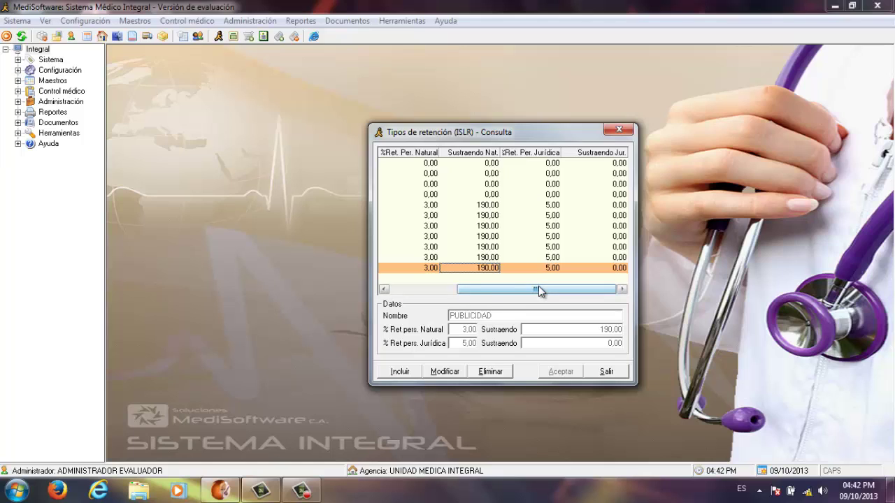
left_click_drag(538, 286, 472, 286)
left_click(411, 173)
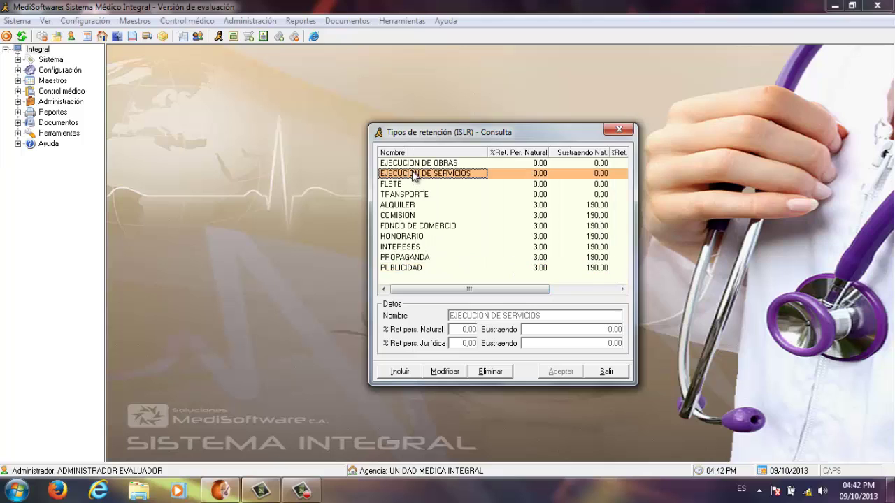
left_click(429, 164)
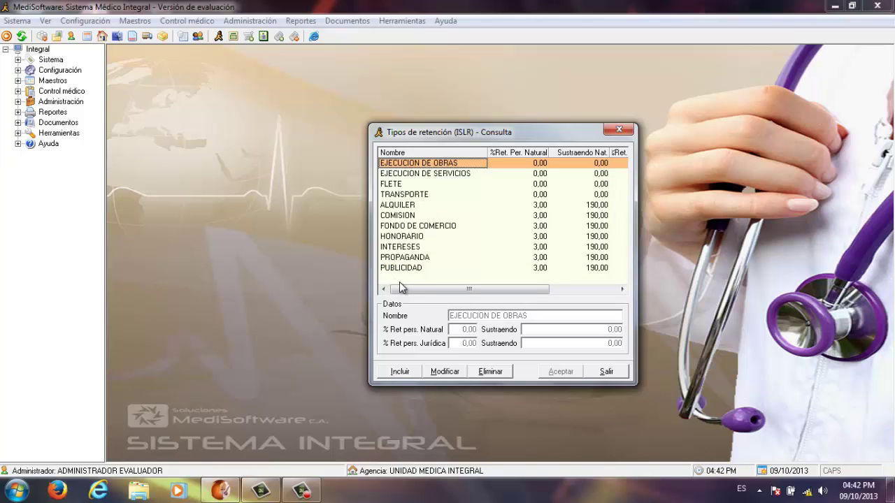
left_click(408, 175)
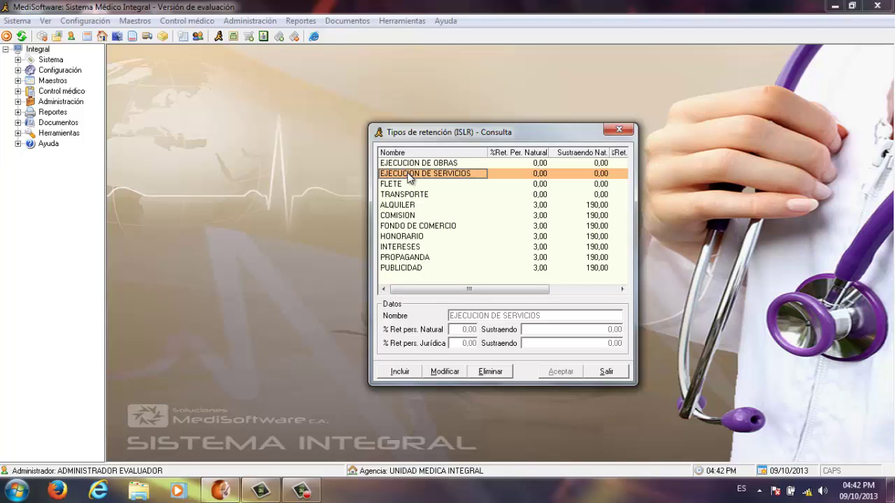
key("Down")
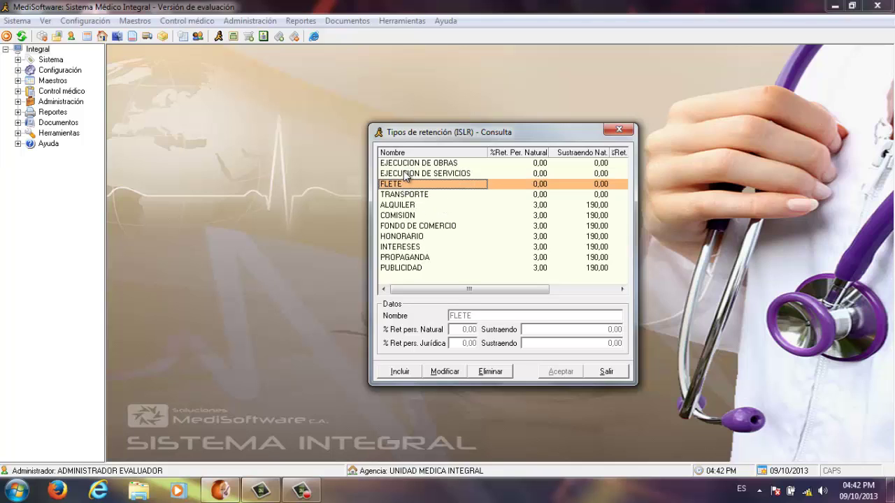
Modify the ALQUILER retention type: natural-person percentage 2, legal-person percentage 3 and natural-person Sustraendo 270, and save the record
left_click(400, 205)
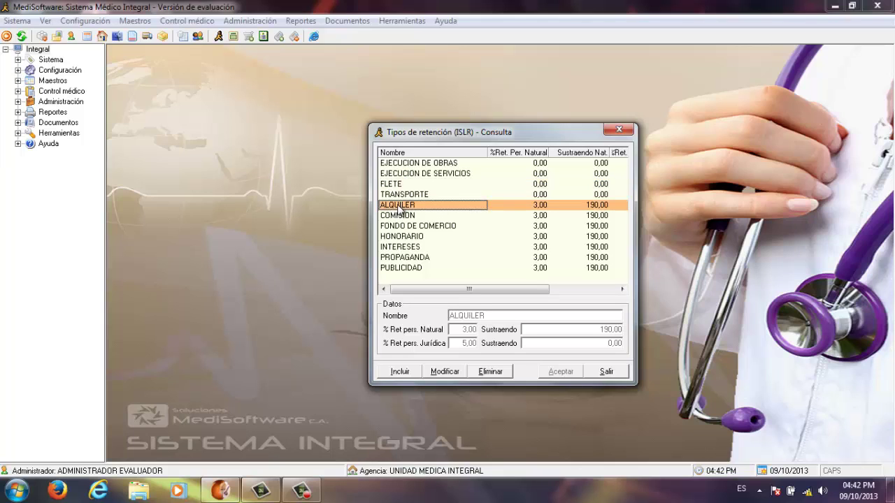
left_click(445, 373)
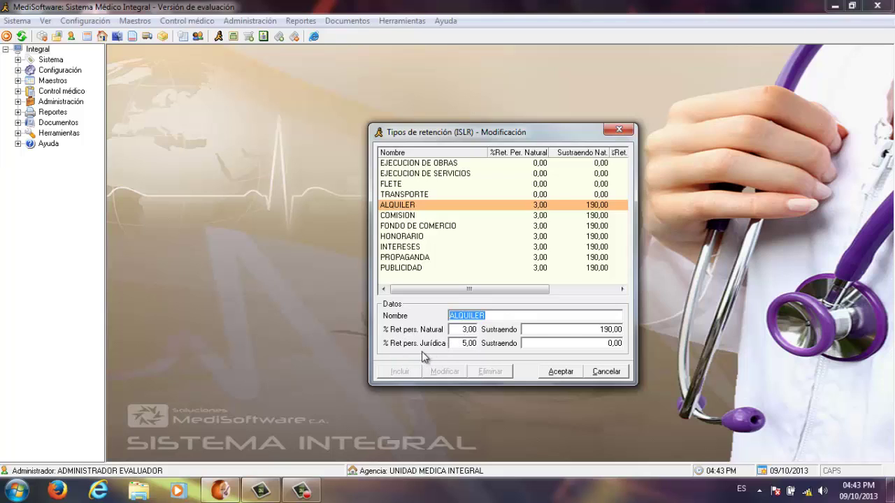
left_click(468, 343)
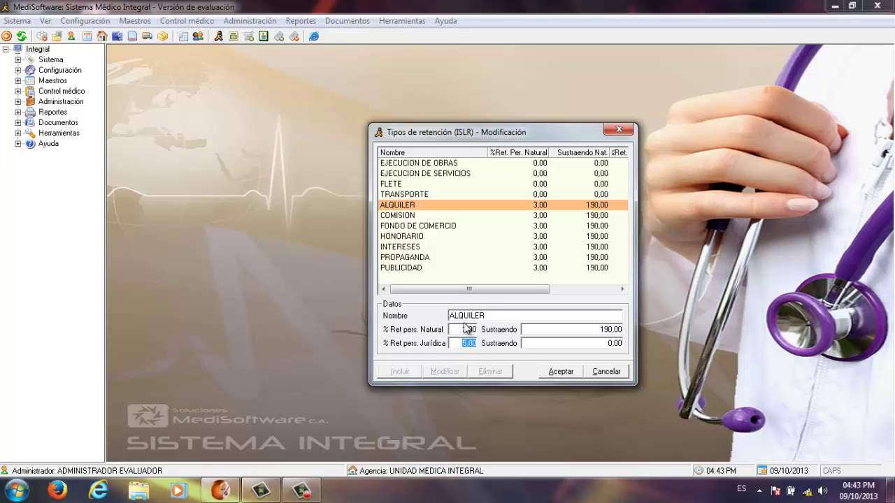
left_click(466, 330)
type("2")
left_click(467, 344)
type("3")
left_click(540, 331)
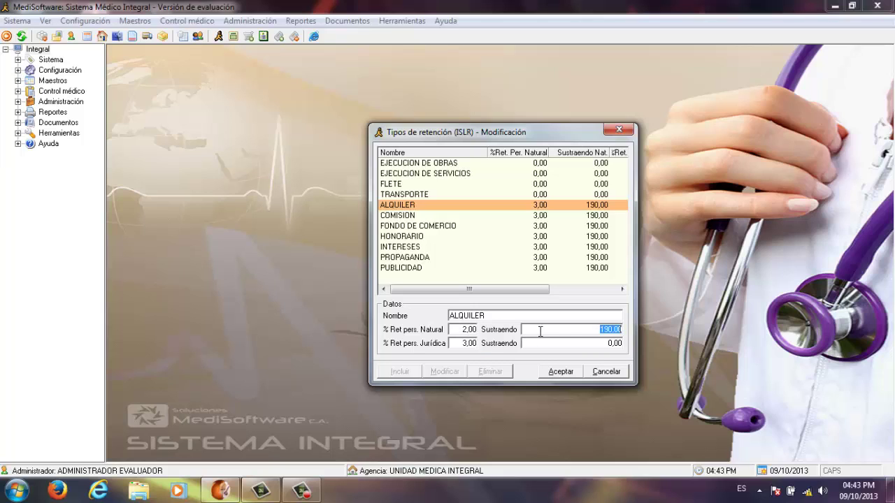
key("BackSpace")
type("270")
left_click(565, 378)
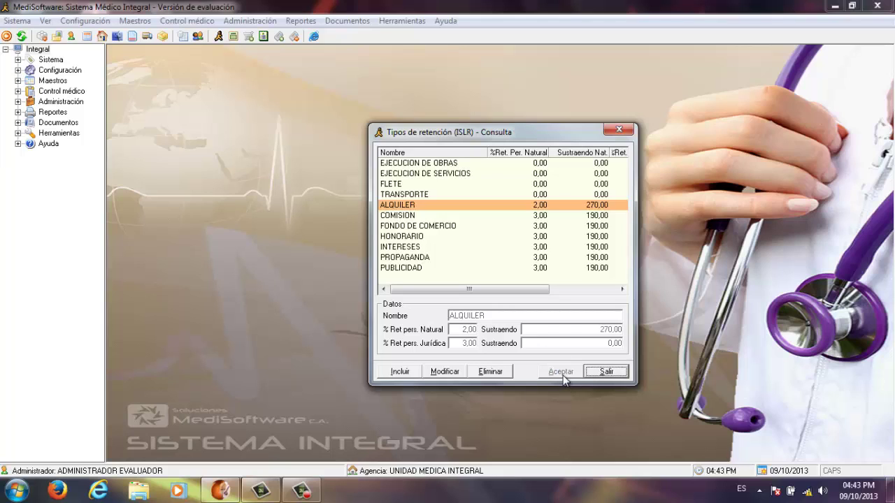
left_click(452, 206)
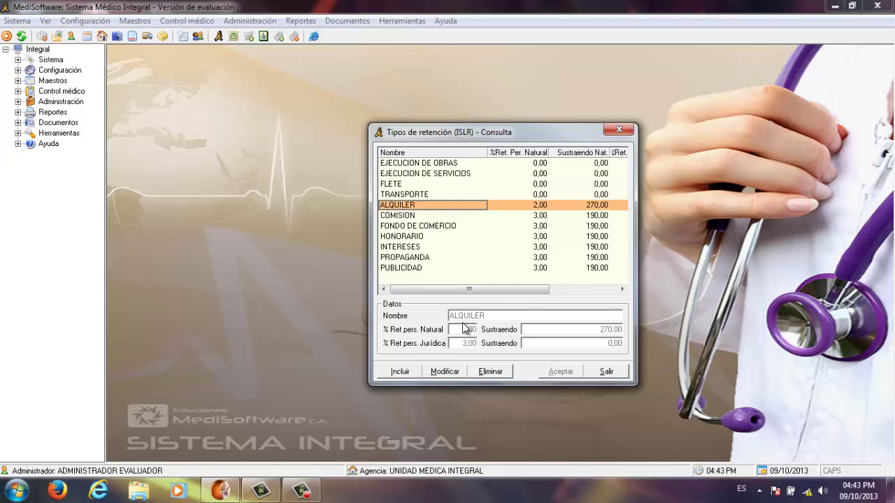
Open the COMISION retention type for modification, cancel the edit without changes and close the Tipos de retención list
left_click(402, 218)
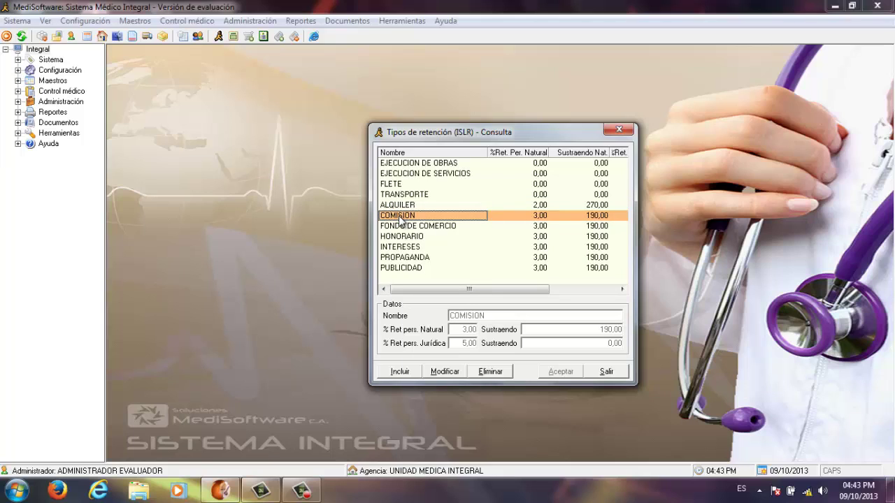
left_click(435, 375)
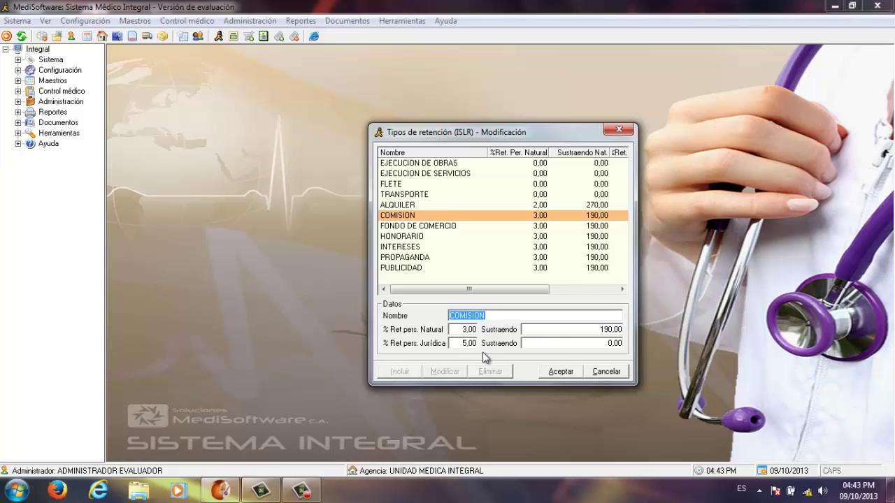
left_click(603, 372)
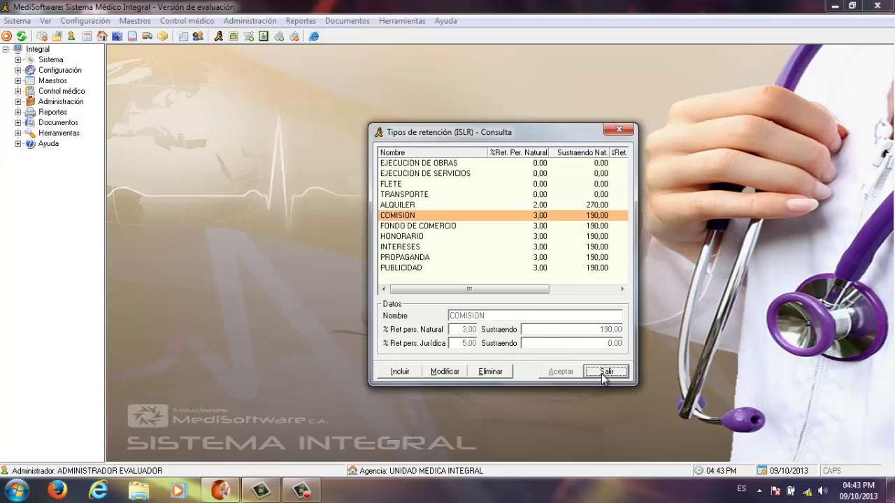
left_click(604, 374)
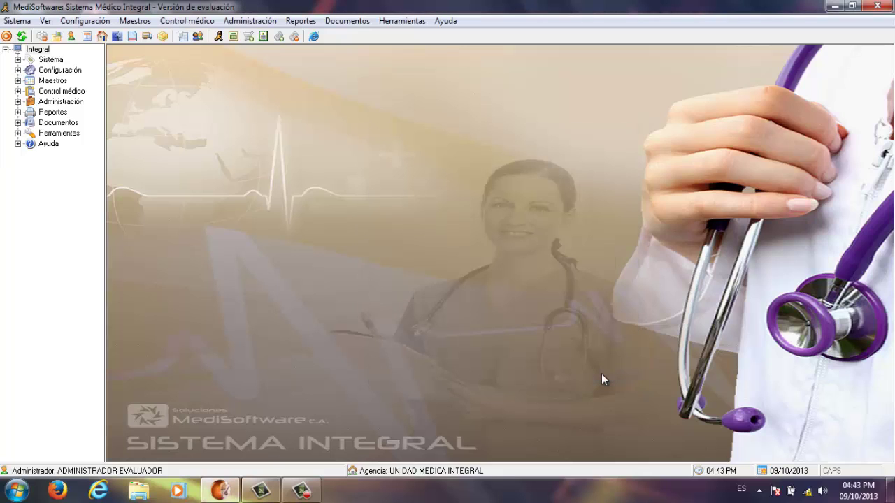